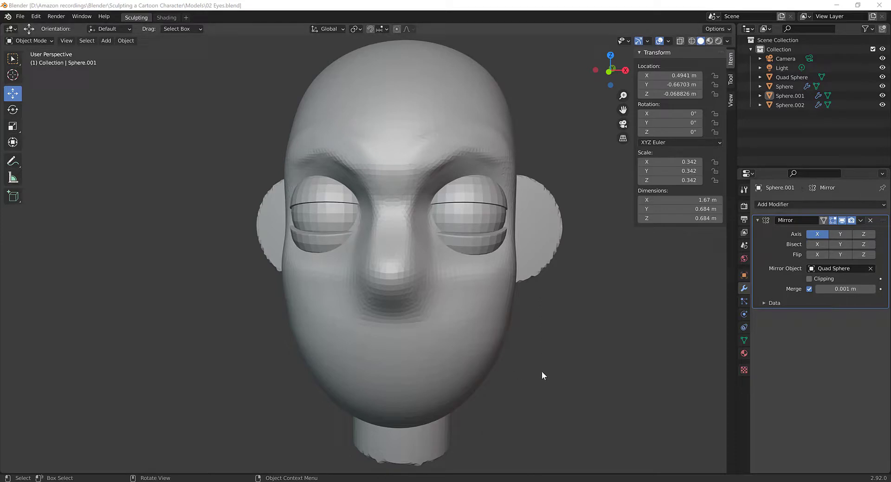
- Select the cartoon head mesh and switch it to Sculpt Mode
right_click(539, 358)
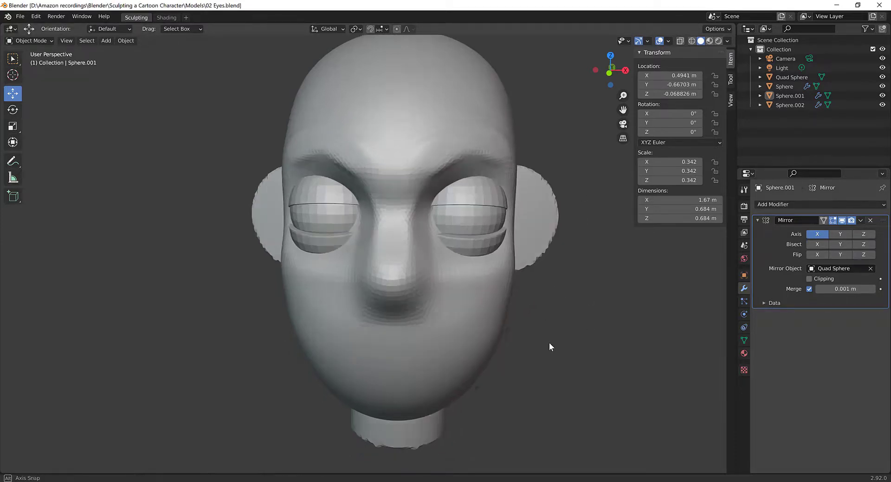
middle_drag(549, 348, 450, 335)
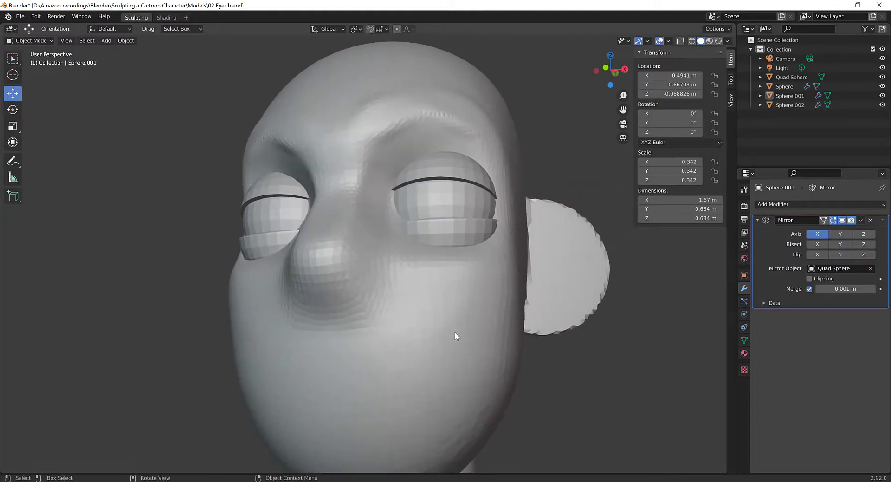
click(455, 333)
key(ctrl+Tab)
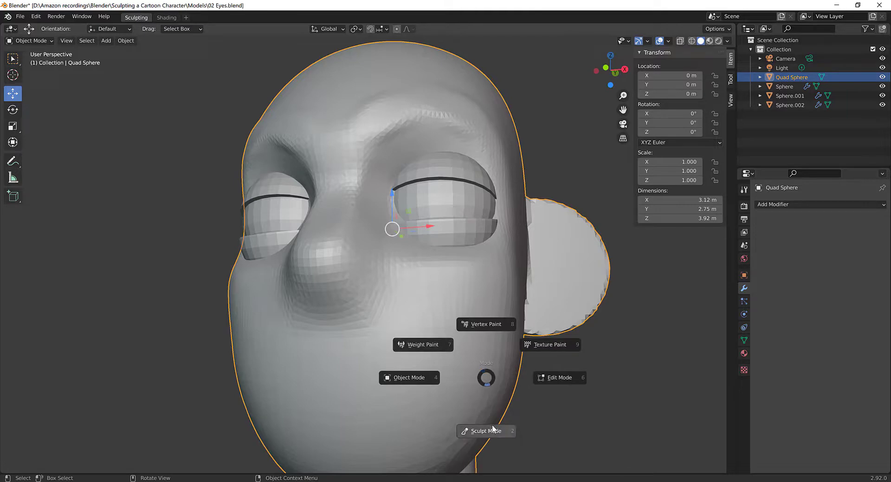
click(472, 426)
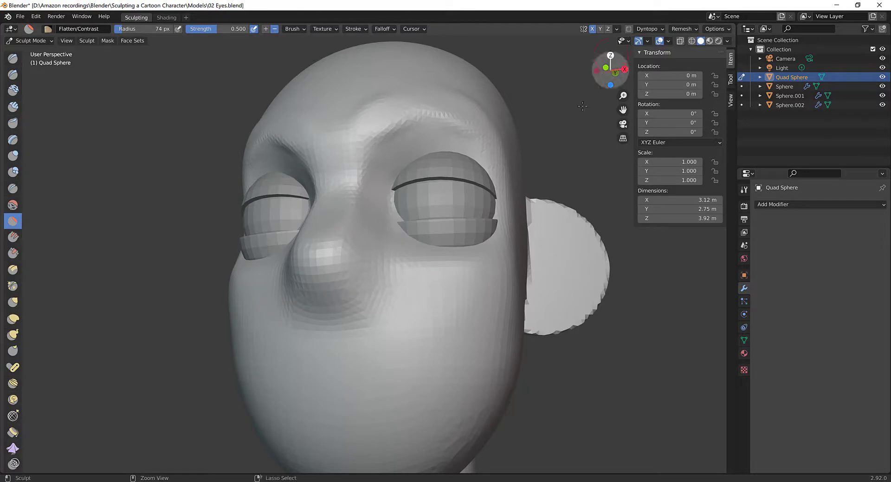
- Turn off dynamic topology for the head and examine the face from several angles
mouse_move(500, 216)
middle_down()
mouse_move(468, 288)
mouse_move(497, 270)
mouse_move(485, 276)
middle_up()
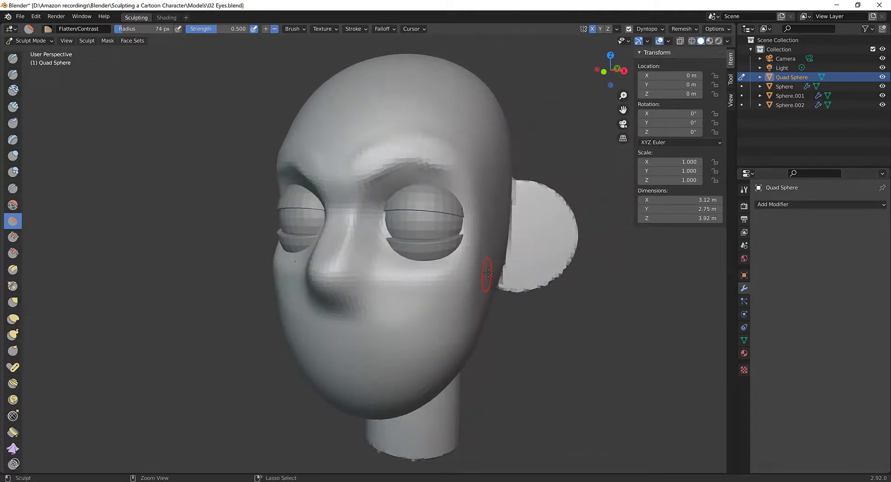
key(ctrl+d)
middle_drag(525, 227, 534, 222)
middle_drag(470, 292, 474, 282)
shift+middle_drag(476, 293, 492, 271)
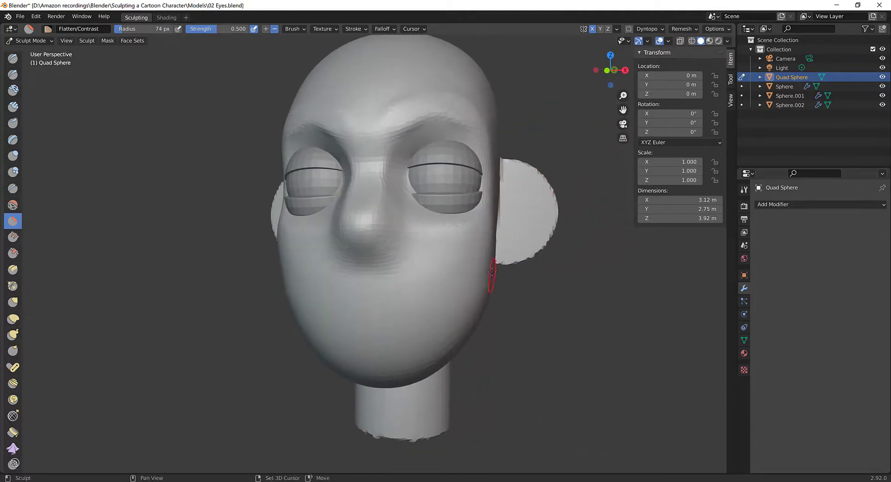
middle_drag(430, 302, 424, 274)
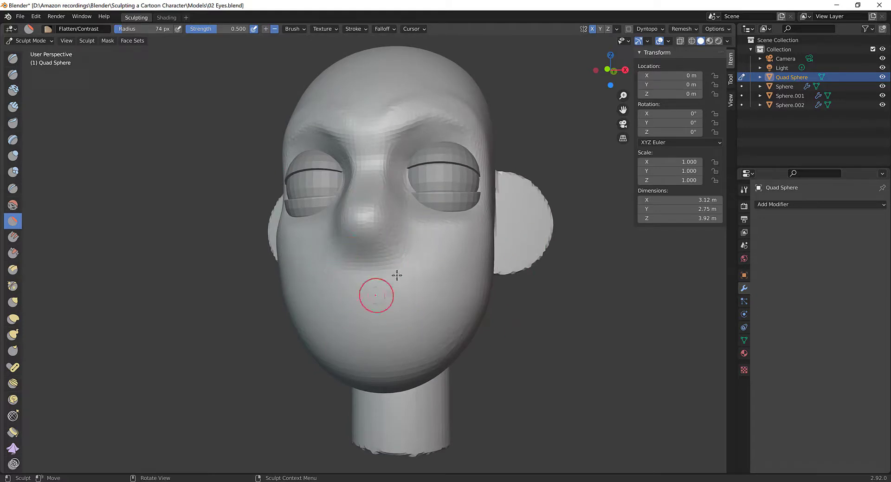
middle_drag(406, 273, 391, 275)
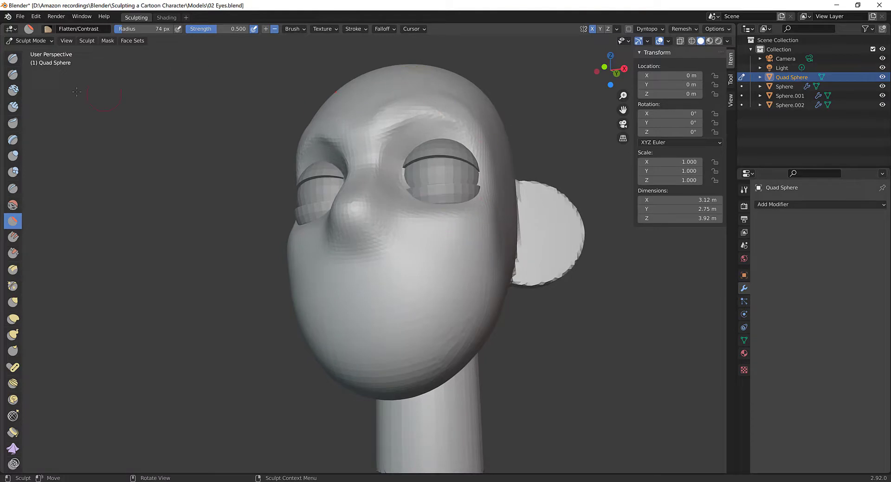
- Try a Clay Strips stroke across the mouth area without dynamic topology, and undo it
click(13, 106)
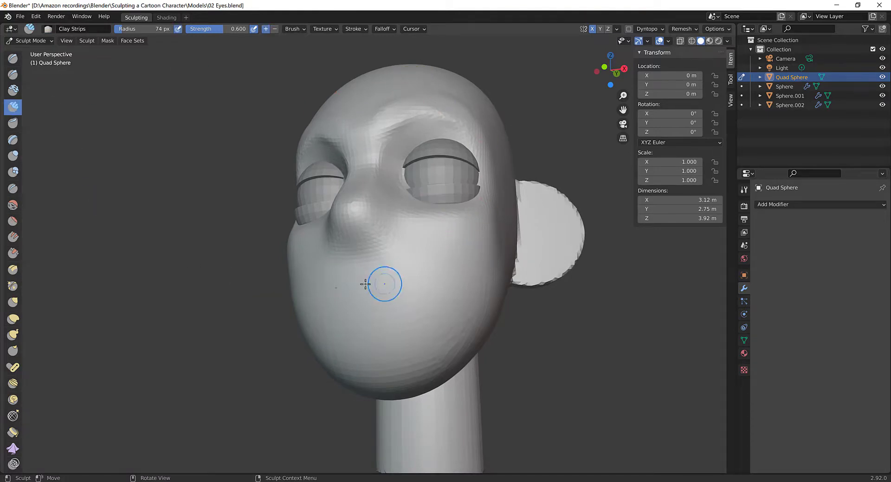
mouse_move(388, 283)
middle_down()
mouse_move(365, 322)
mouse_move(361, 312)
middle_up()
drag(365, 297, 368, 296)
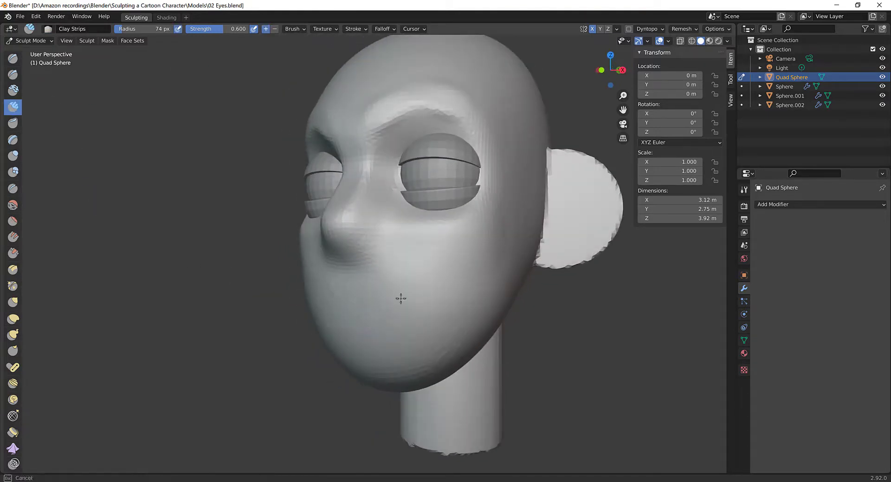
drag(421, 293, 379, 297)
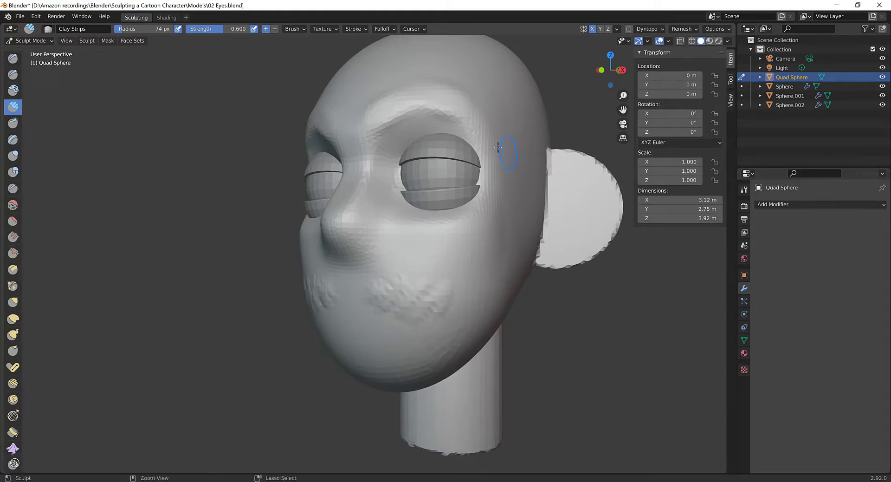
key(ctrl+z)
- Turn on dynamic topology and sculpt a pair of mirrored nostrils on the underside of the nose with Clay Strips
mouse_move(392, 273)
middle_down()
mouse_move(360, 256)
mouse_move(372, 197)
mouse_move(342, 191)
mouse_move(363, 192)
middle_up()
key(ctrl+d)
mouse_move(350, 185)
mouse_down()
mouse_move(352, 195)
mouse_move(353, 175)
mouse_move(360, 188)
mouse_move(344, 183)
mouse_move(358, 195)
mouse_up()
mouse_move(359, 195)
middle_down()
mouse_move(322, 202)
mouse_move(301, 247)
mouse_move(358, 274)
mouse_move(386, 272)
middle_up()
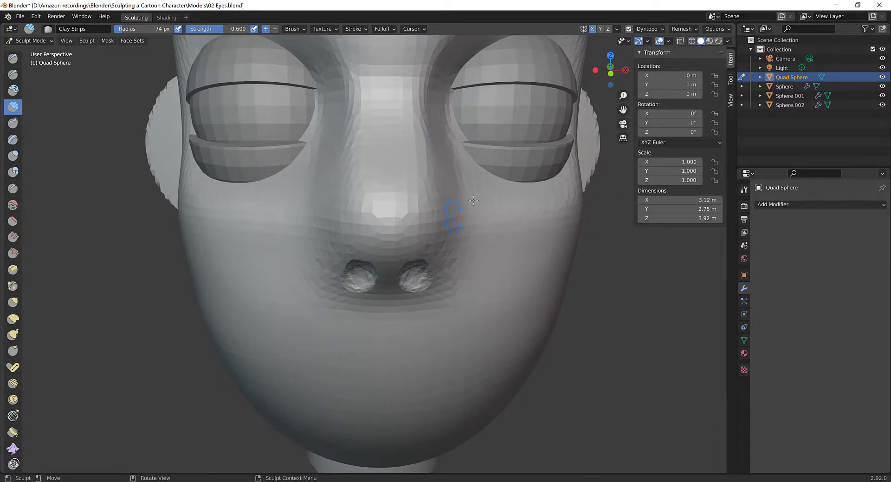
- Reshape the sides and underside of the nose with the Grab brush, lifting the nostril area upward
key(f)
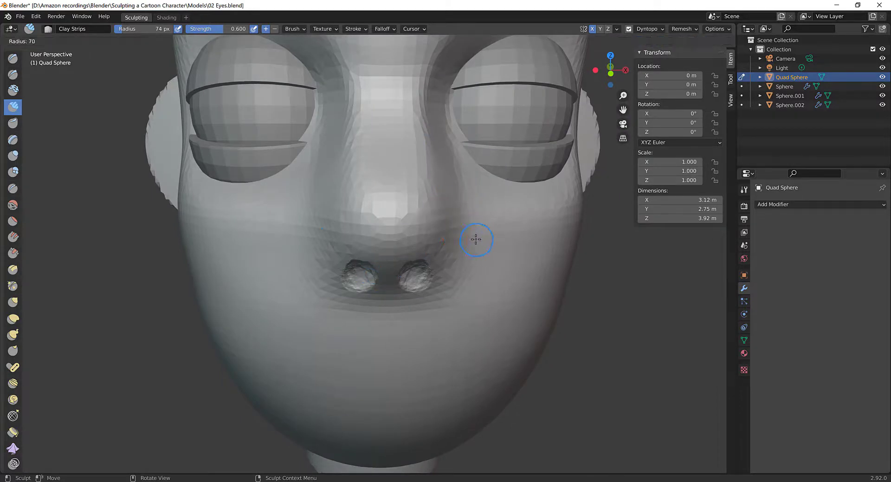
key(g)
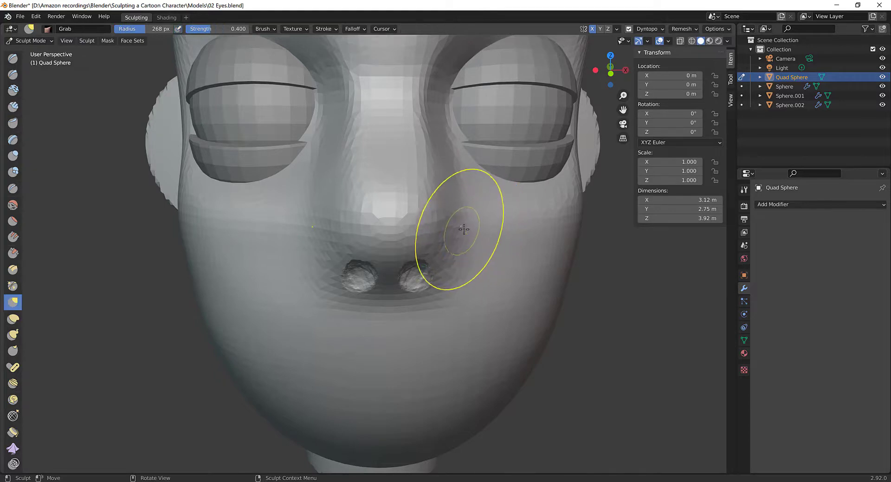
mouse_move(458, 211)
mouse_down()
mouse_move(434, 218)
mouse_move(464, 207)
mouse_up()
middle_drag(463, 207, 342, 245)
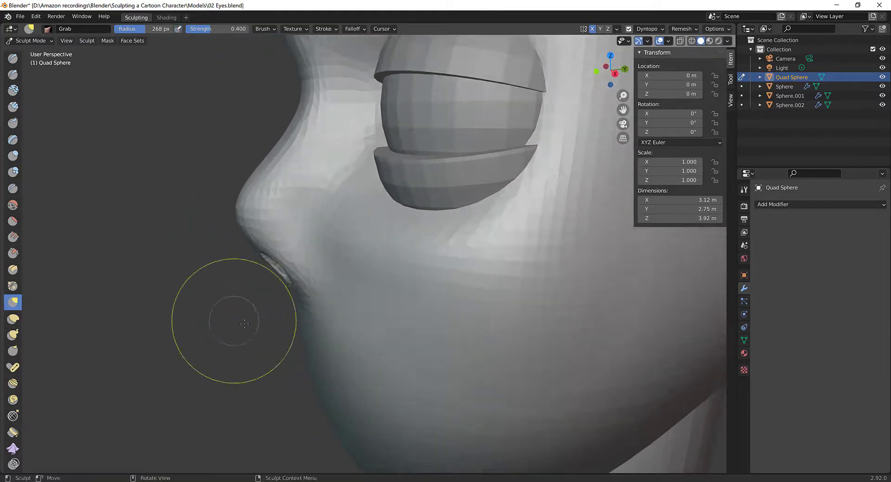
drag(287, 293, 299, 260)
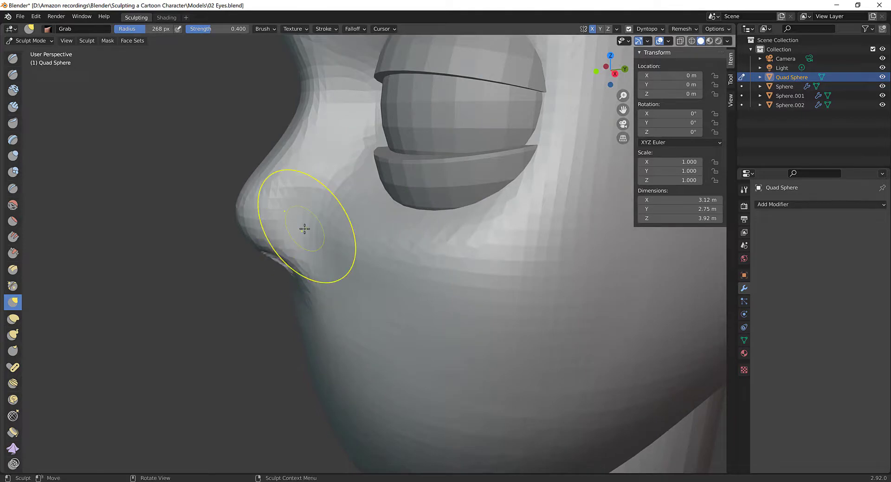
middle_drag(304, 228, 298, 227)
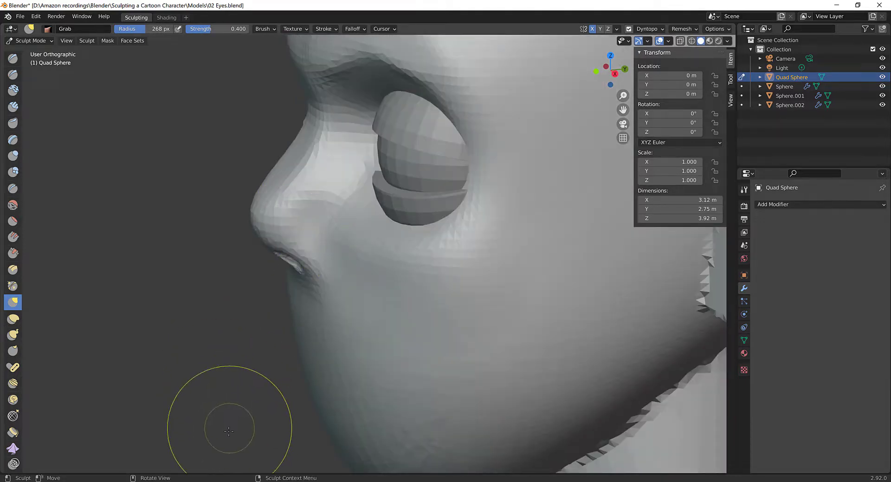
- Examine the head in the front and back views, and return to the front view
middle_drag(225, 424, 378, 334)
key(grave)
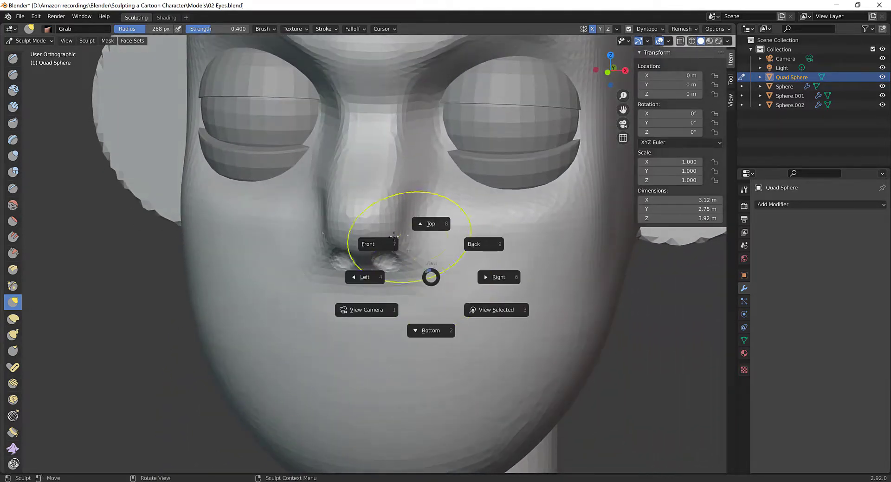
click(381, 242)
key(grave)
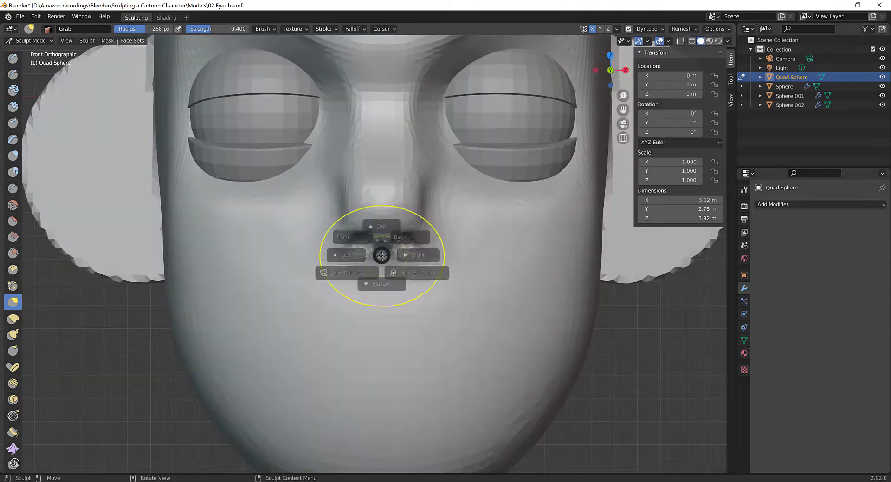
click(439, 219)
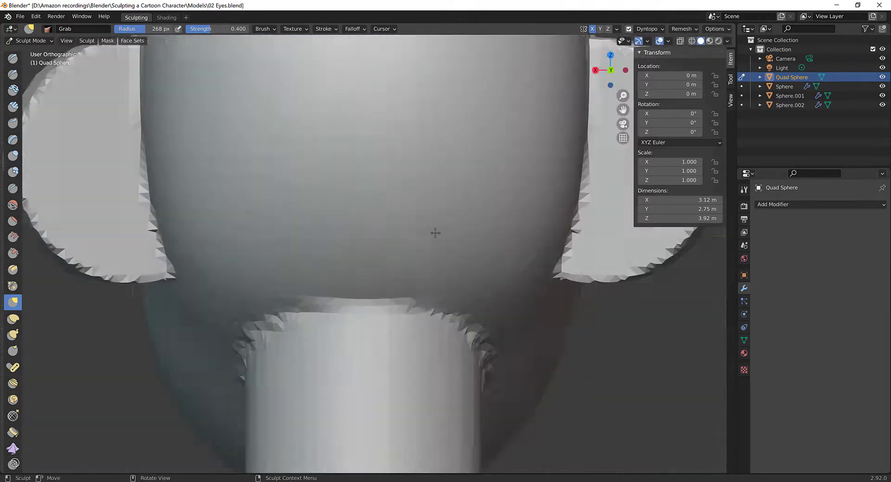
middle_drag(316, 306, 441, 303)
key(grave)
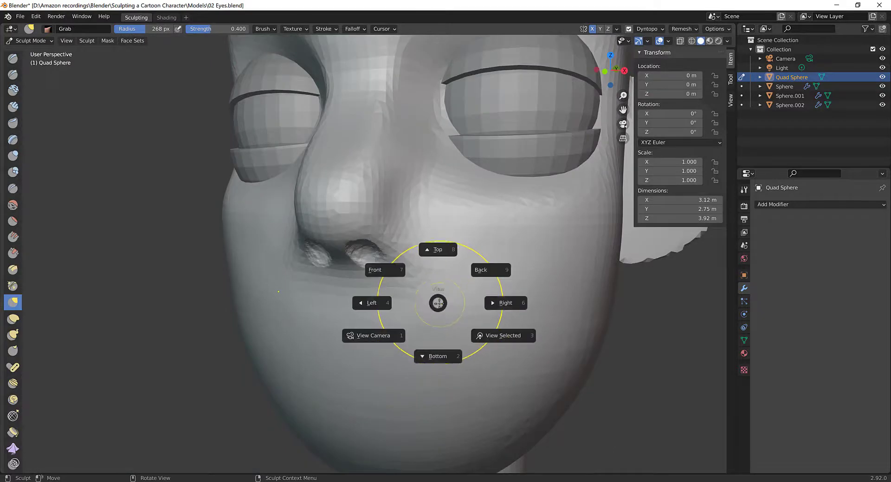
click(386, 264)
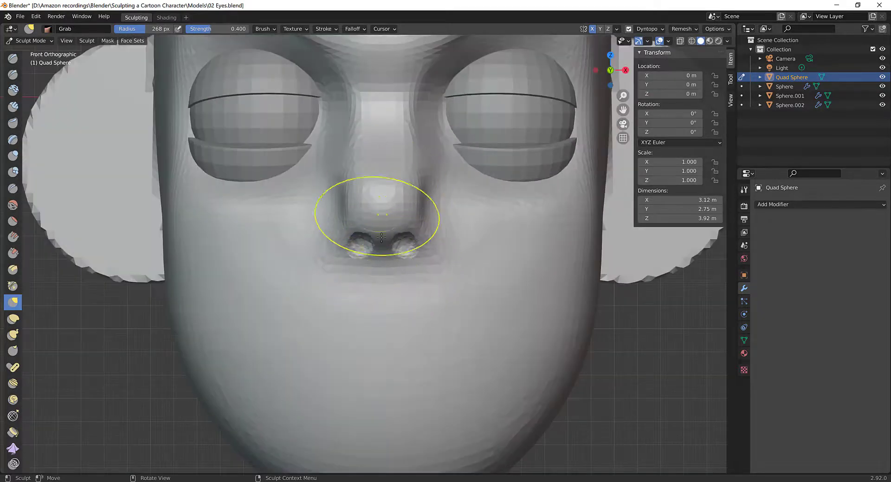
- Lift the nostrils and slim the sides of the nose with the Grab brush, and check the profile in the left view
mouse_move(380, 261)
mouse_down()
mouse_move(378, 243)
mouse_move(333, 226)
mouse_up()
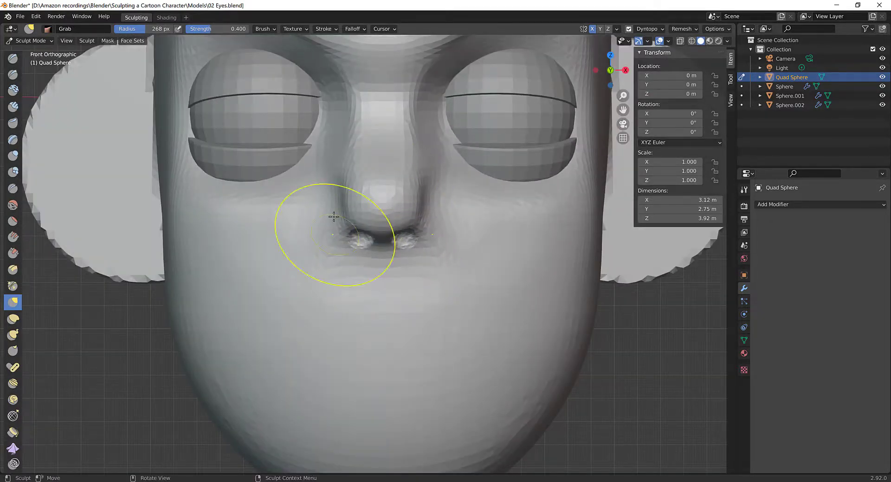
drag(336, 192, 363, 148)
scroll(369, 314, down, 3)
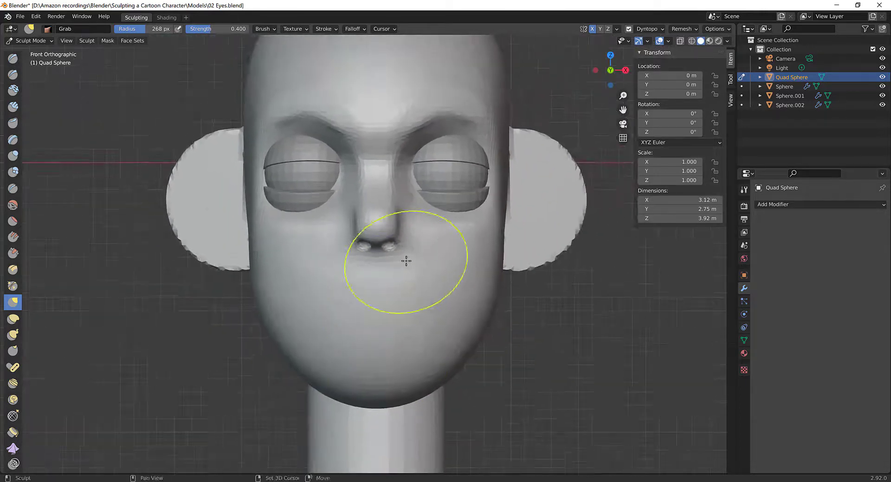
key(grave)
click(351, 252)
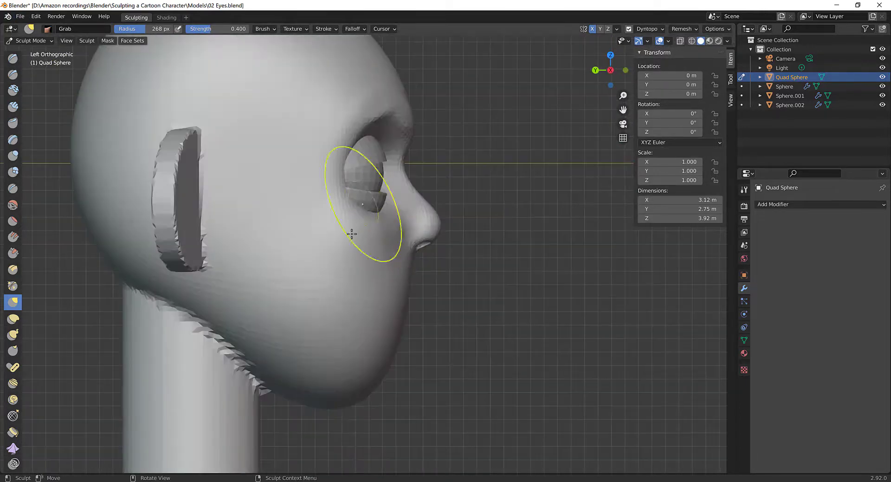
key(grave)
middle_drag(323, 156, 251, 168)
- Set the Grave Accent / Tilde Action to Gizmos in the keymap preferences
click(36, 17)
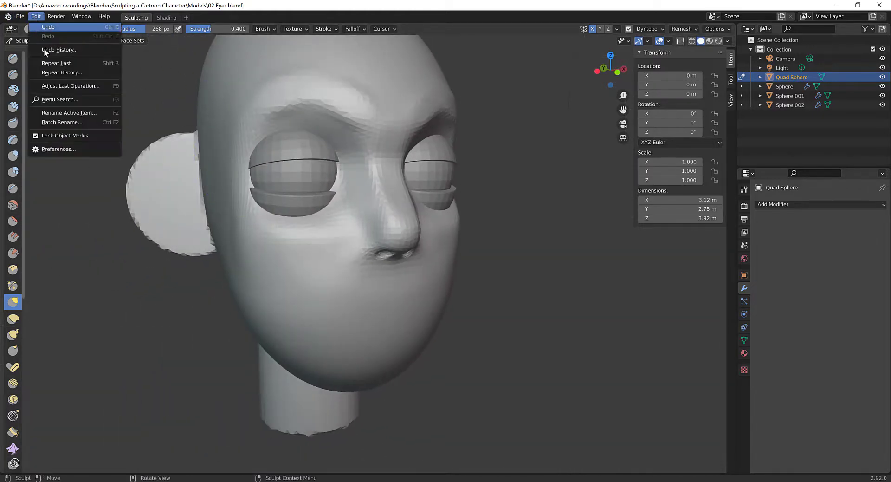
click(62, 150)
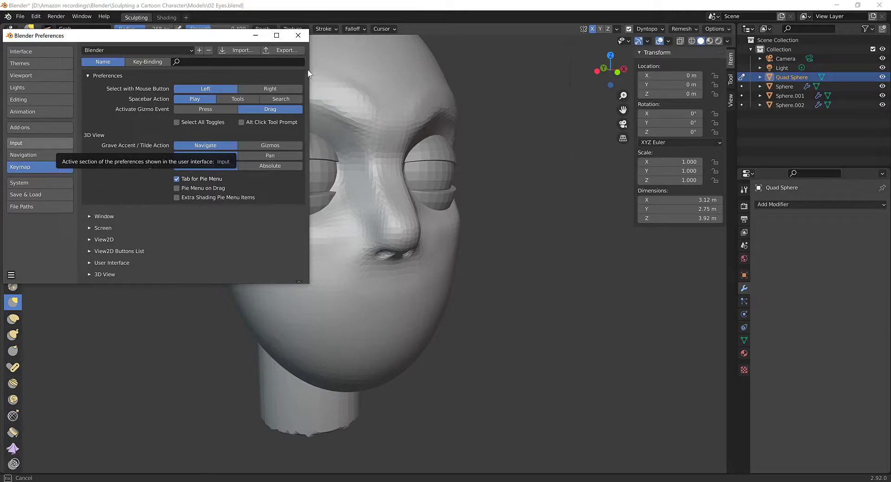
drag(197, 36, 350, 78)
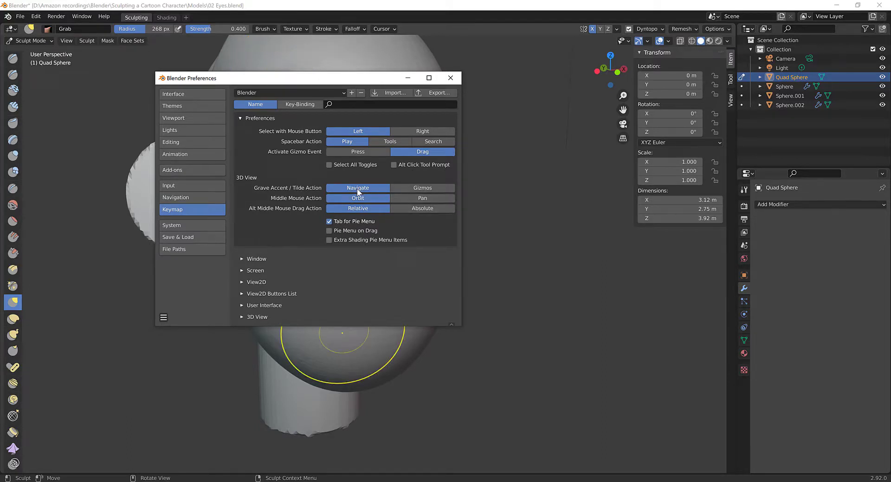
click(423, 188)
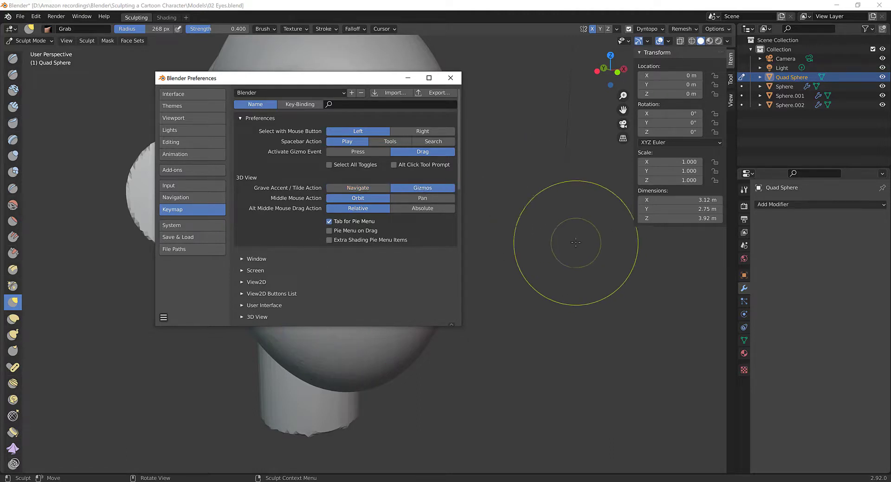
click(587, 260)
- Show the Scale gizmo on the head, and turn off the display of all viewport gizmos
key(grave)
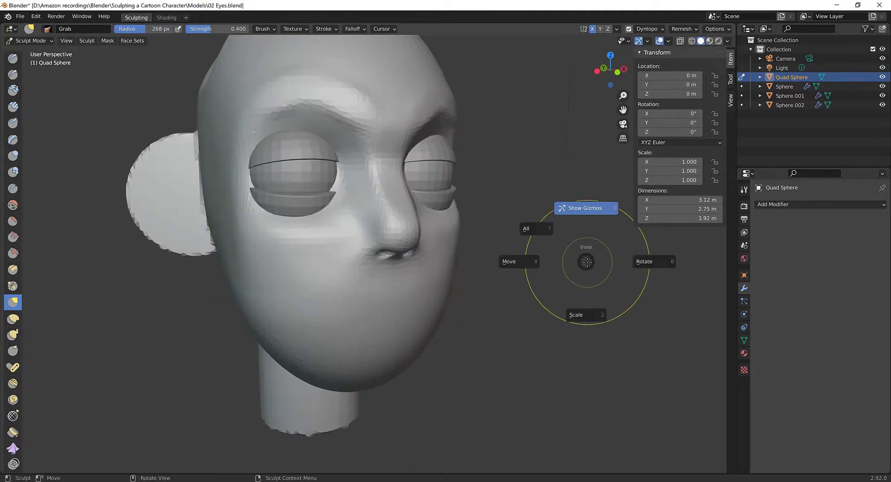
click(578, 318)
key(grave)
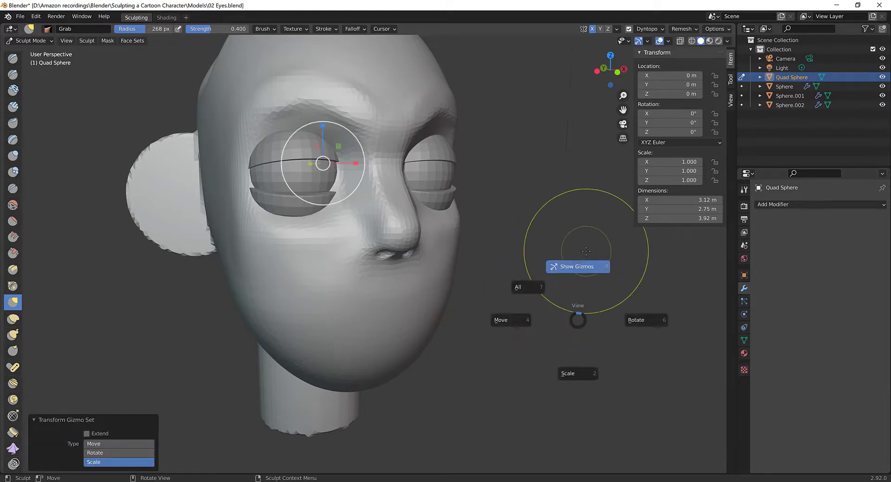
click(584, 265)
middle_drag(553, 261, 499, 254)
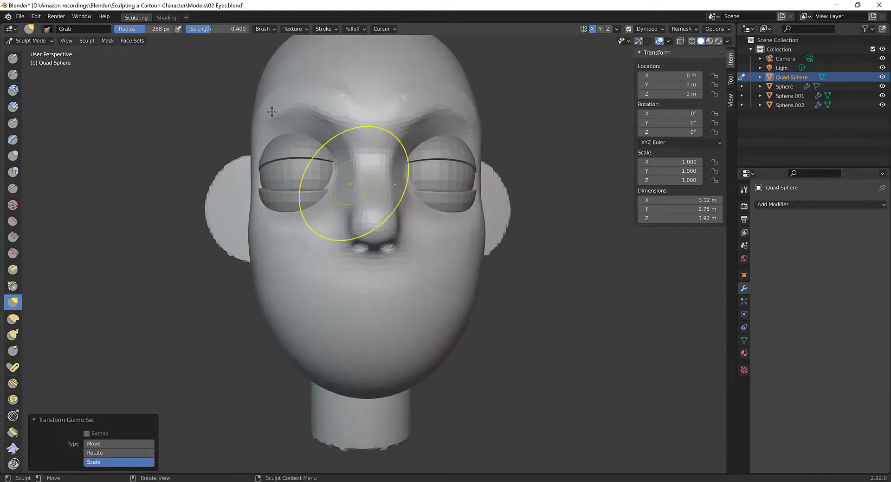
- Set the Grave Accent / Tilde Action to Navigate in the keymap preferences and close the preferences
click(35, 17)
click(60, 150)
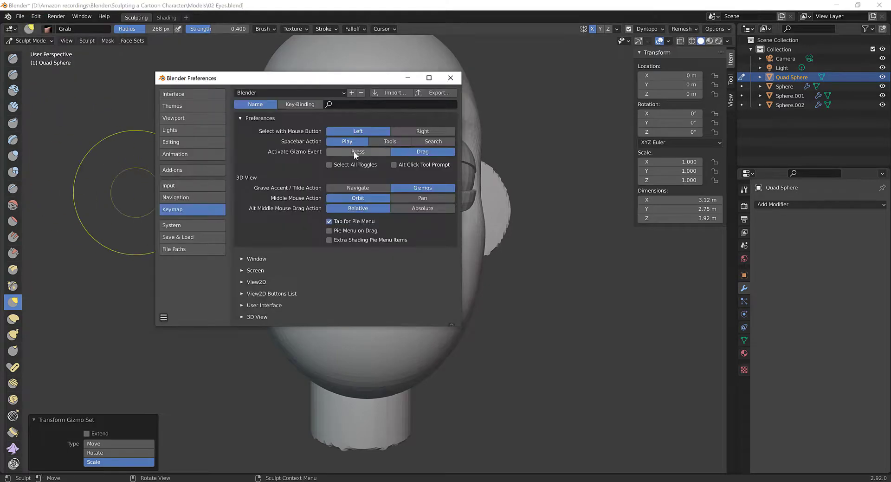
click(352, 188)
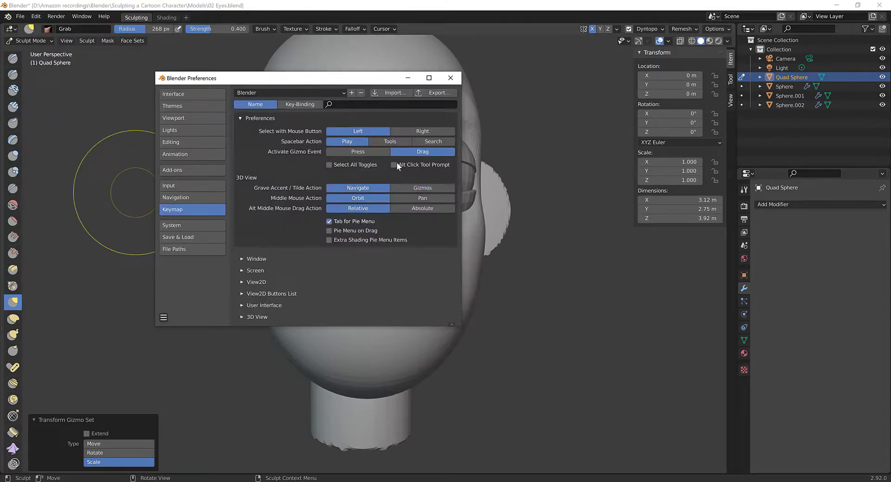
click(451, 78)
middle_drag(514, 330, 472, 217)
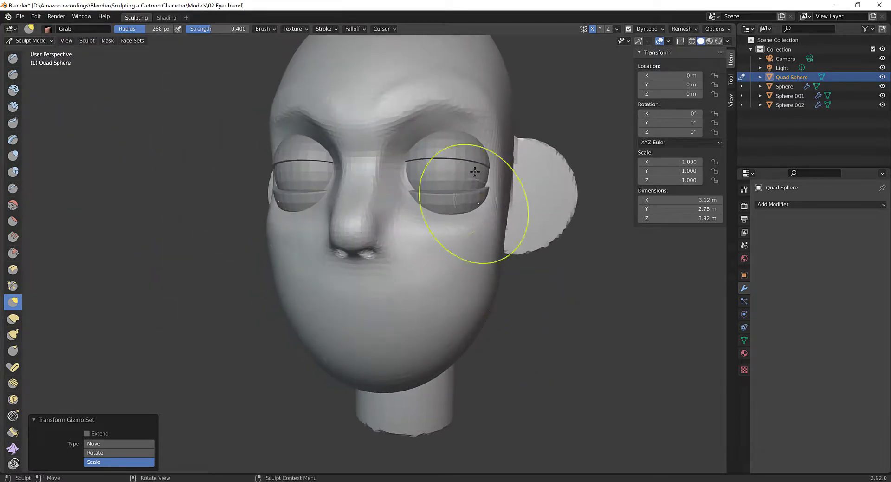
- Build up rounded nostril wings on the sides of the nose with the Clay Strips brush at a 150 px radius
middle_drag(459, 311, 367, 267)
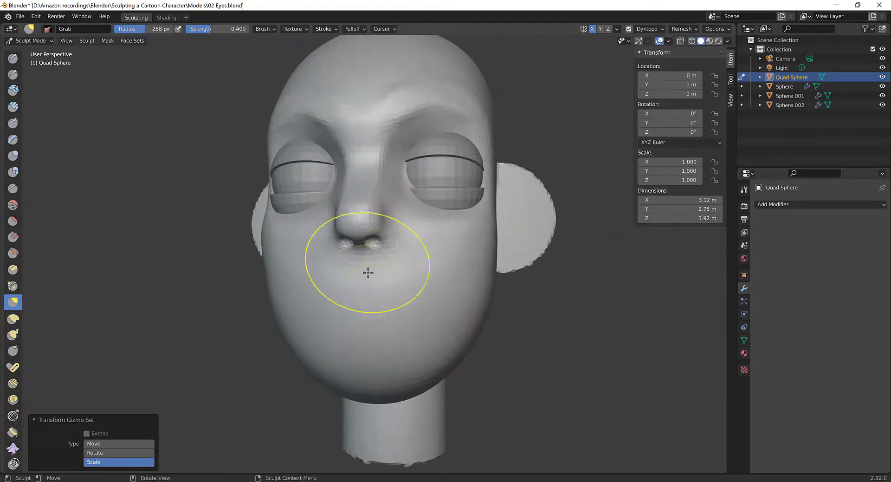
scroll(367, 267, up, 3)
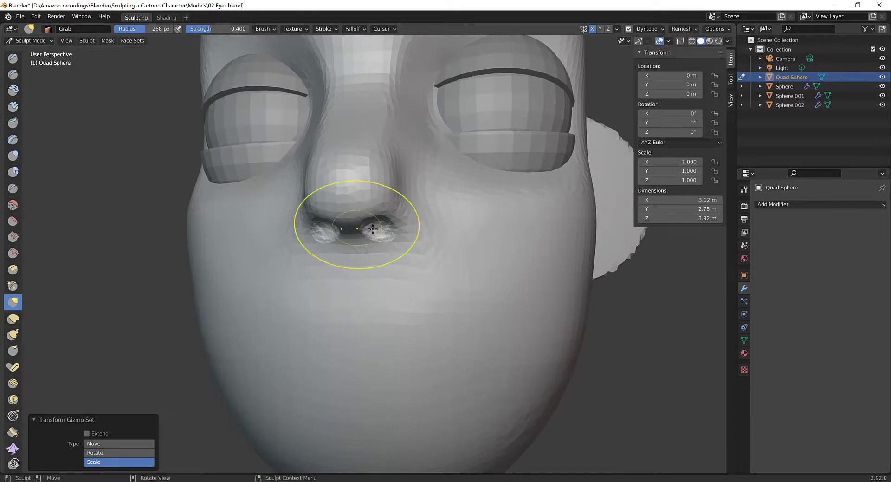
middle_drag(346, 229, 265, 273)
scroll(279, 260, up, 2)
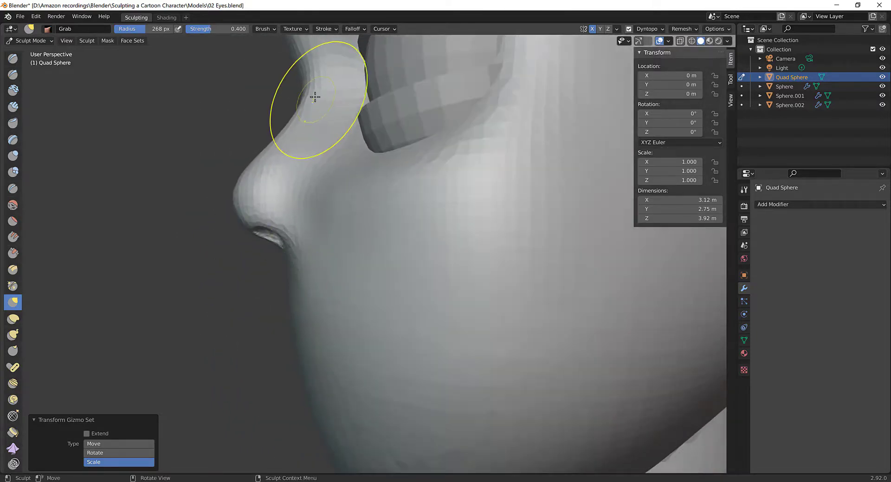
middle_drag(308, 239, 388, 292)
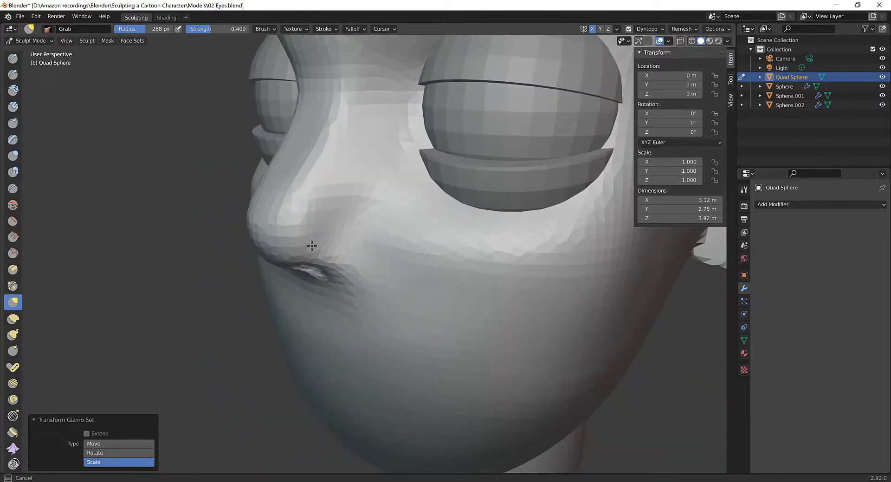
middle_drag(308, 235, 360, 249)
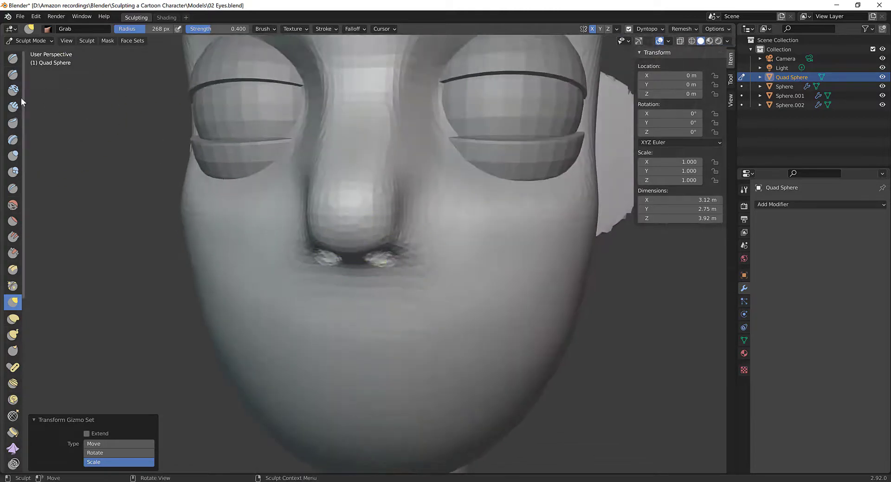
click(13, 107)
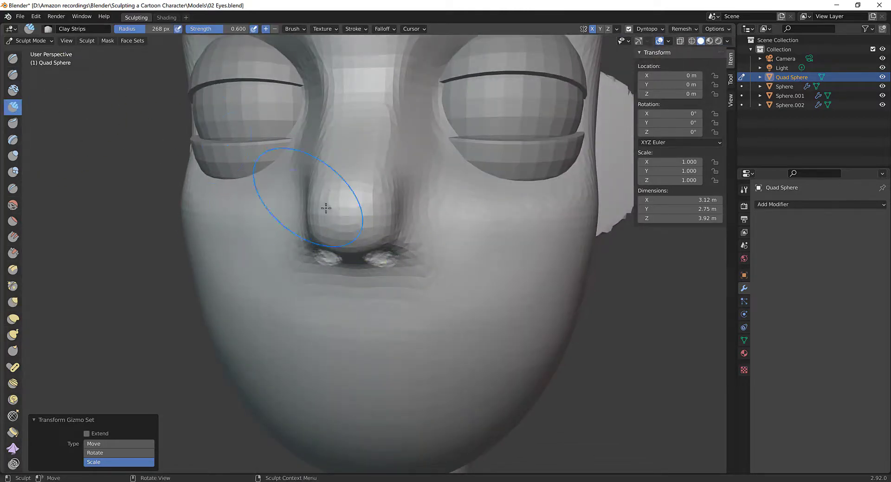
mouse_move(325, 205)
middle_down()
mouse_move(283, 236)
mouse_move(275, 230)
middle_up()
key(f)
click(342, 234)
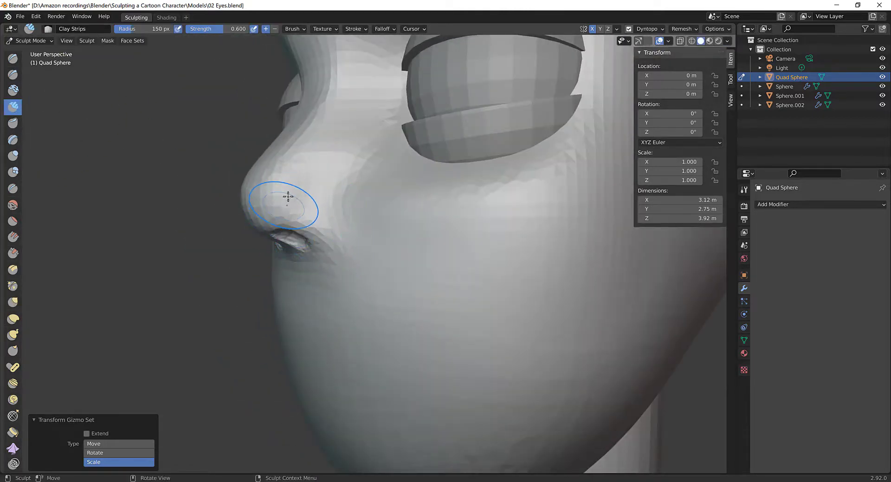
drag(304, 197, 299, 210)
middle_drag(319, 231, 331, 278)
mouse_move(347, 284)
mouse_down()
mouse_move(359, 274)
mouse_move(362, 289)
mouse_move(344, 287)
mouse_move(367, 299)
mouse_up()
middle_drag(367, 299, 357, 210)
drag(357, 210, 360, 220)
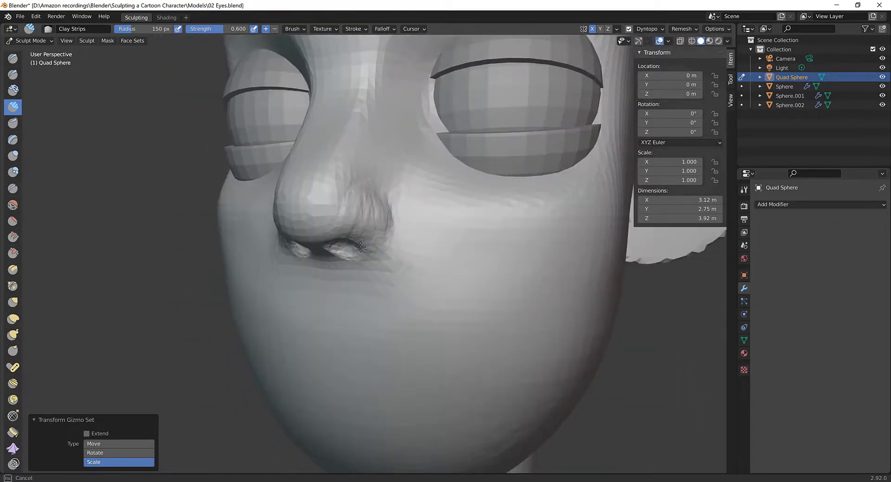
- Smooth the added clay on the nostril wings so it blends into the nose and cheeks
middle_drag(360, 246, 459, 285)
scroll(389, 201, down, 5)
shift+drag(396, 248, 392, 244)
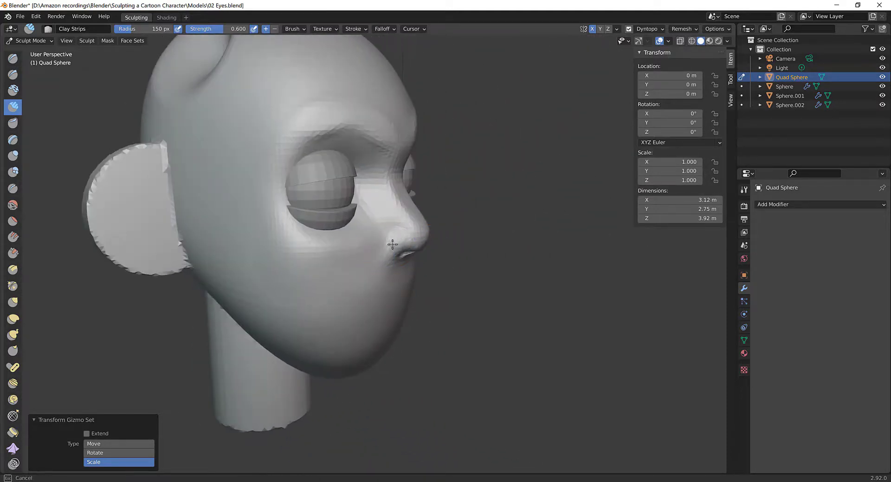
mouse_move(401, 237)
middle_down()
mouse_move(378, 209)
mouse_move(398, 229)
middle_up()
shift+drag(398, 229, 397, 235)
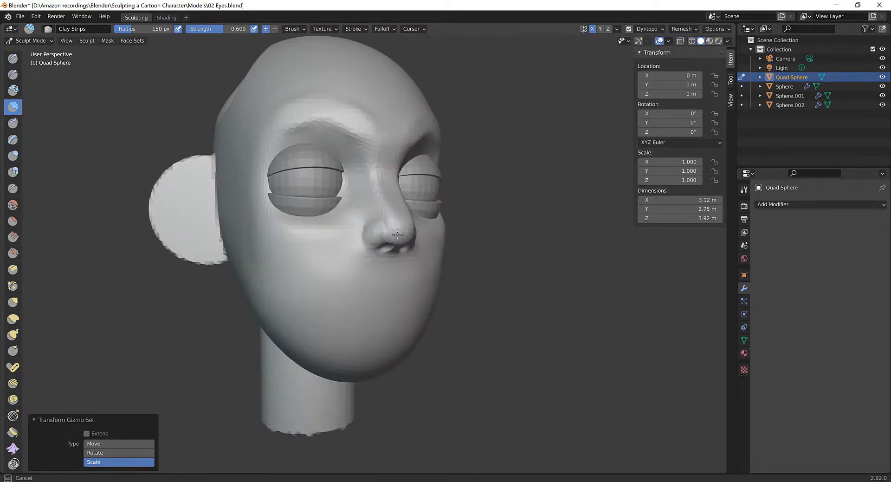
- Carve a crease around the outer edge of the nostril wing with the Draw Sharp brush at a 97 px radius
middle_drag(396, 233, 336, 233)
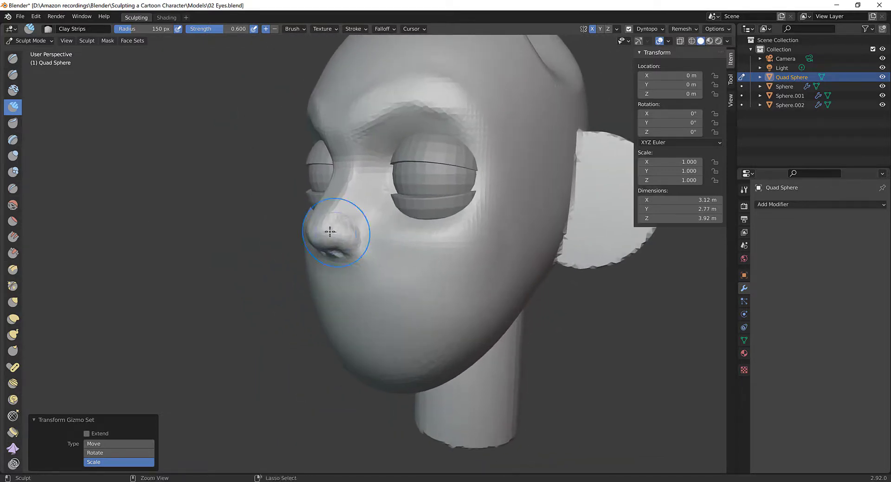
click(13, 59)
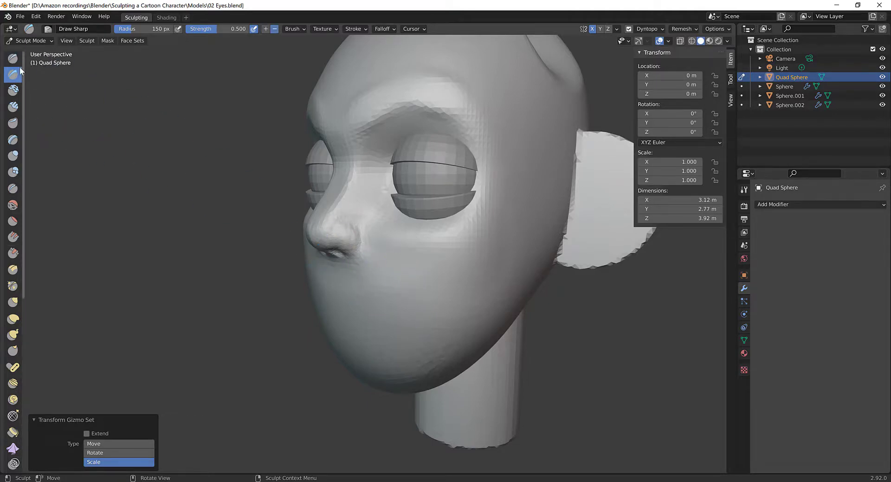
scroll(328, 200, up, 8)
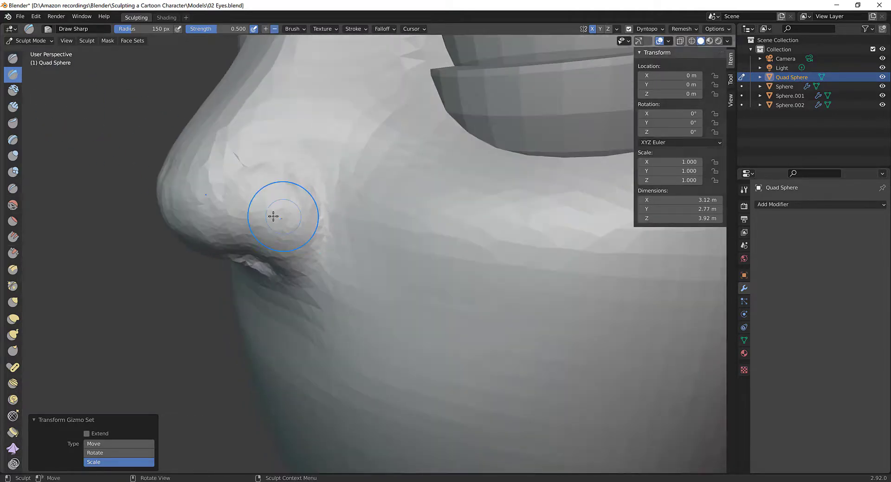
key(bracketleft)
key(bracketleft)
key(bracketleft)
key(bracketleft)
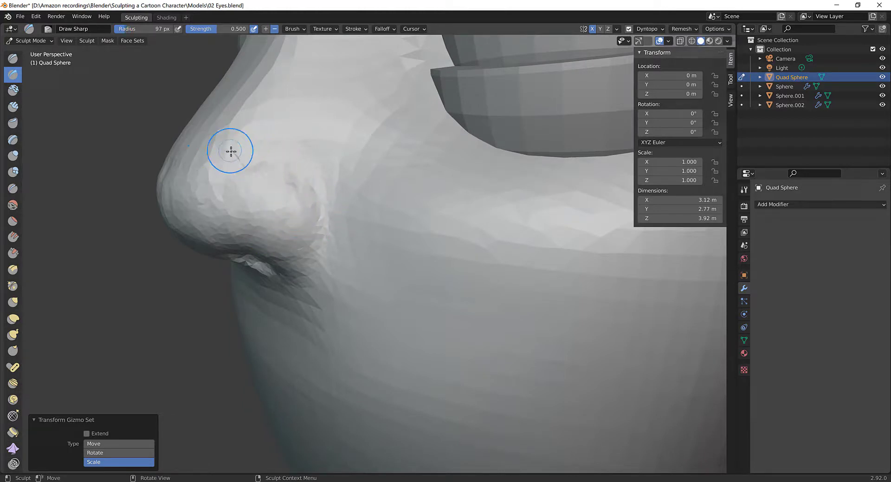
mouse_move(231, 150)
mouse_down()
mouse_move(321, 153)
mouse_move(343, 195)
mouse_move(329, 253)
mouse_up()
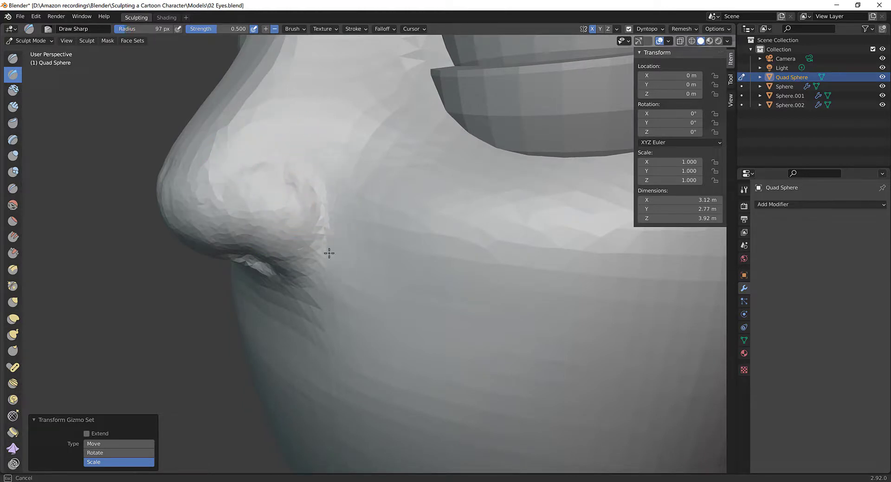
- Deepen the crease around the nostril wing, from its upper edge down to the base, with Draw Sharp at a 70 px radius
middle_drag(330, 253, 293, 169)
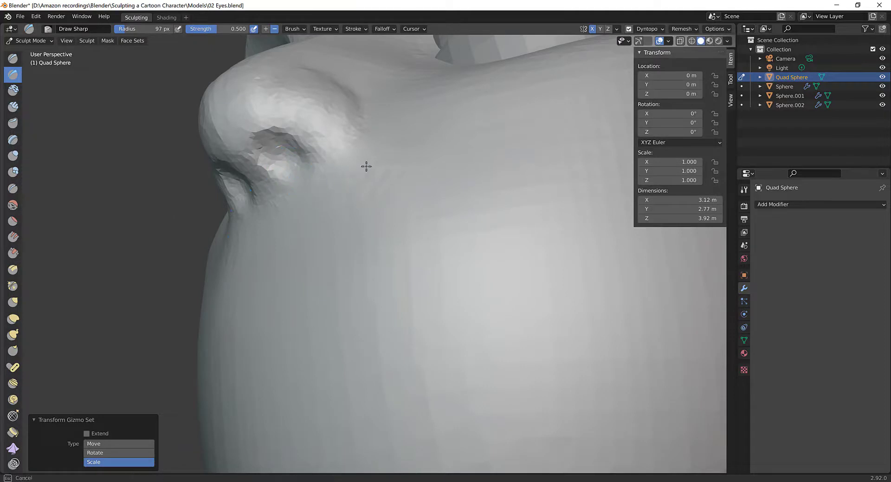
mouse_move(366, 166)
middle_down()
mouse_move(302, 189)
mouse_move(228, 123)
middle_up()
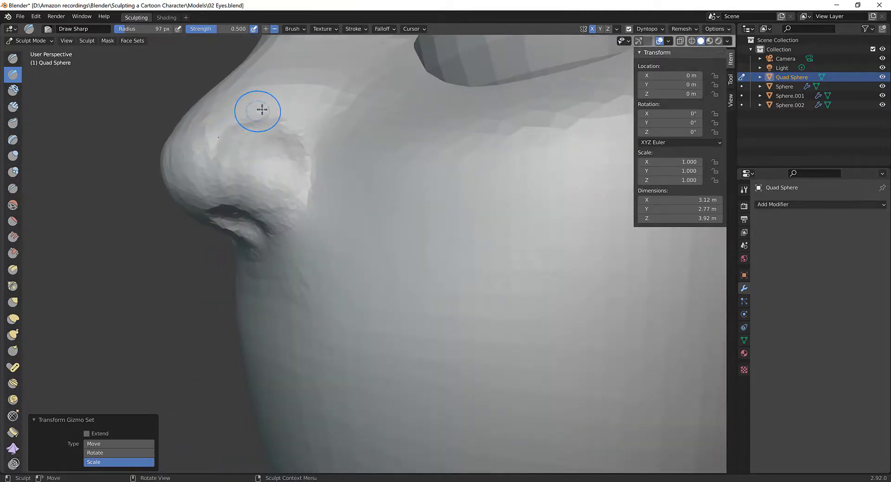
key(bracketleft)
key(bracketleft)
mouse_move(240, 124)
mouse_down()
mouse_move(253, 118)
mouse_move(228, 130)
mouse_up()
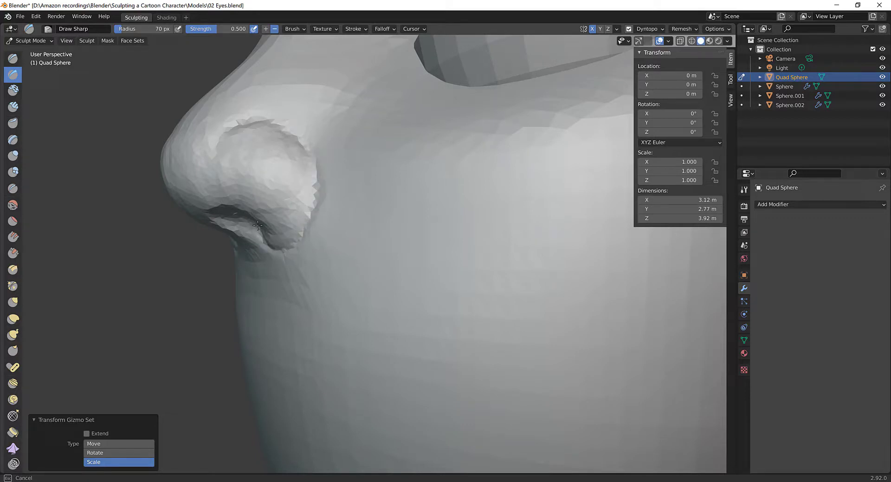
mouse_move(283, 253)
mouse_down()
mouse_move(310, 214)
mouse_move(278, 123)
mouse_move(228, 131)
mouse_up()
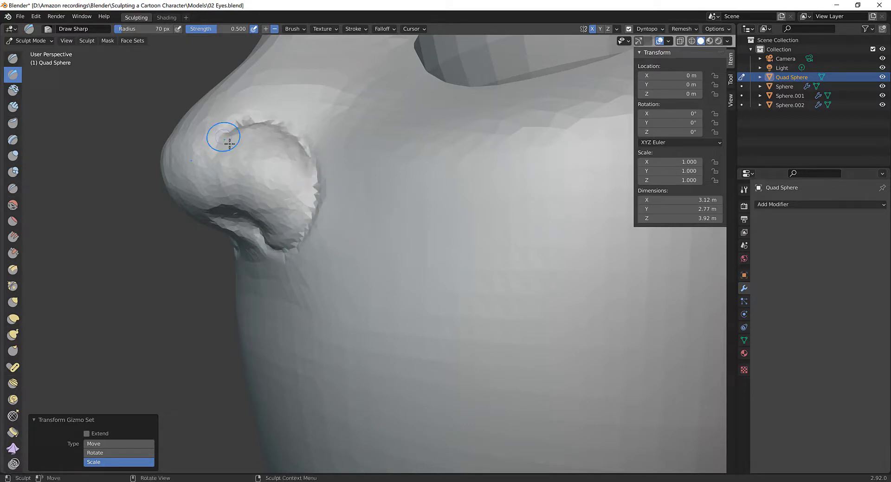
- Soften the carved crease where the nostril wing meets the cheek by smoothing it
mouse_move(232, 211)
ctrl+middle_down()
mouse_move(262, 310)
mouse_move(404, 314)
mouse_move(358, 255)
mouse_move(335, 241)
ctrl+middle_up()
scroll(261, 309, down, 5)
scroll(334, 241, up, 5)
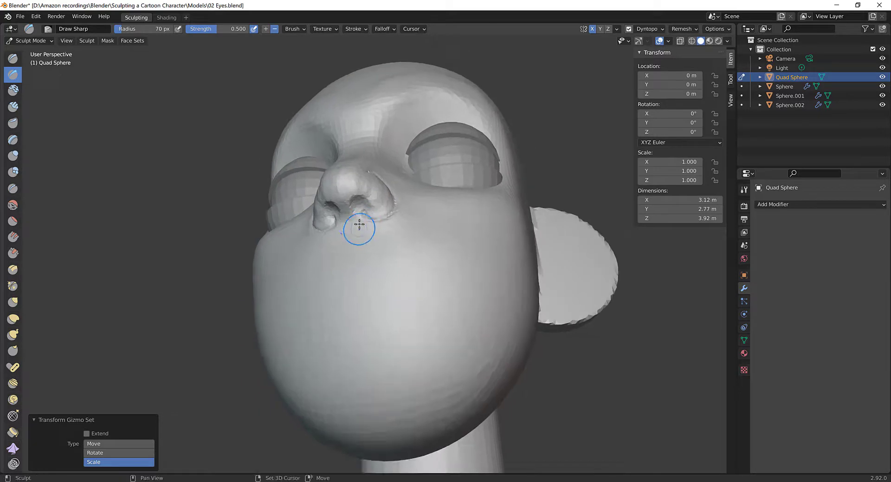
middle_drag(418, 179, 396, 277)
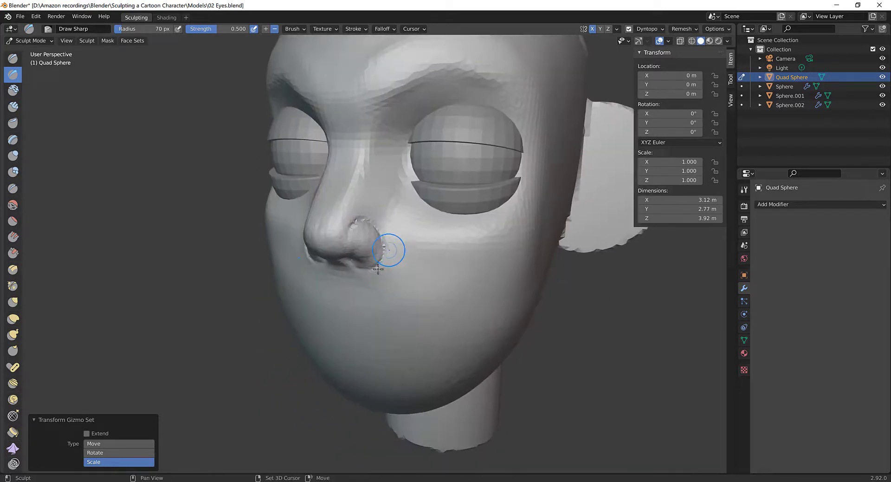
shift+drag(379, 263, 386, 242)
shift+drag(385, 252, 385, 230)
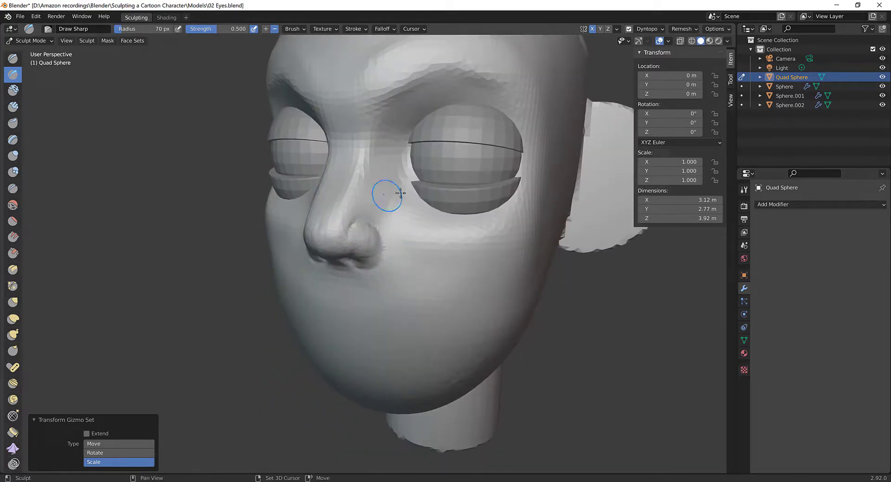
- Reshape the nostril wings and the tip of the nose with the Grab brush at a 140 px radius
mouse_move(386, 223)
middle_down()
mouse_move(454, 219)
mouse_move(385, 215)
middle_up()
scroll(373, 214, up, 4)
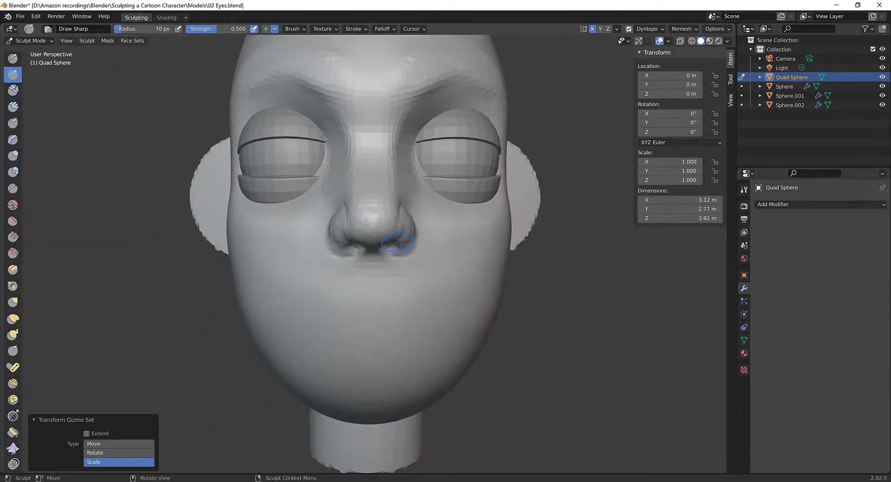
key(g)
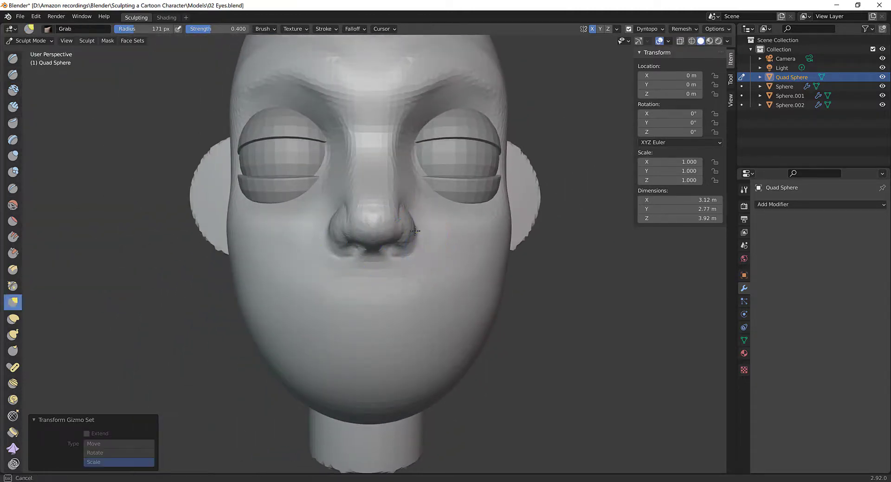
middle_drag(390, 241, 376, 301)
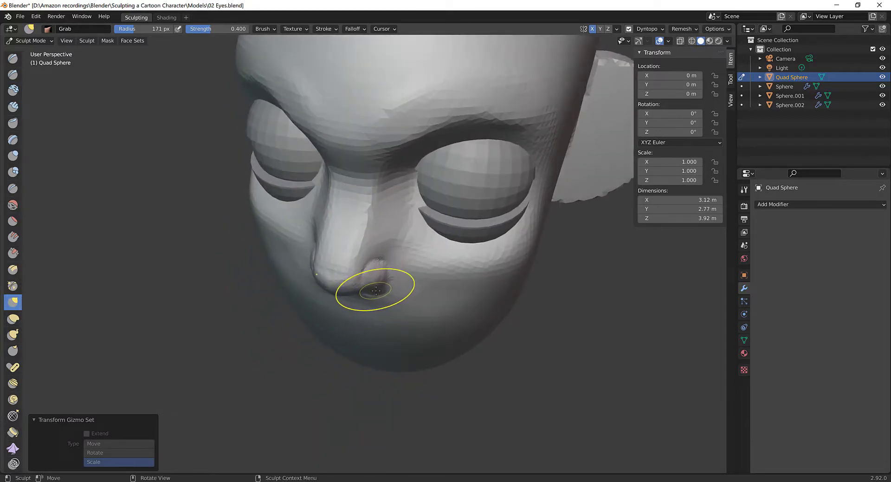
key(f)
click(370, 290)
drag(371, 293, 369, 288)
middle_drag(361, 290, 373, 299)
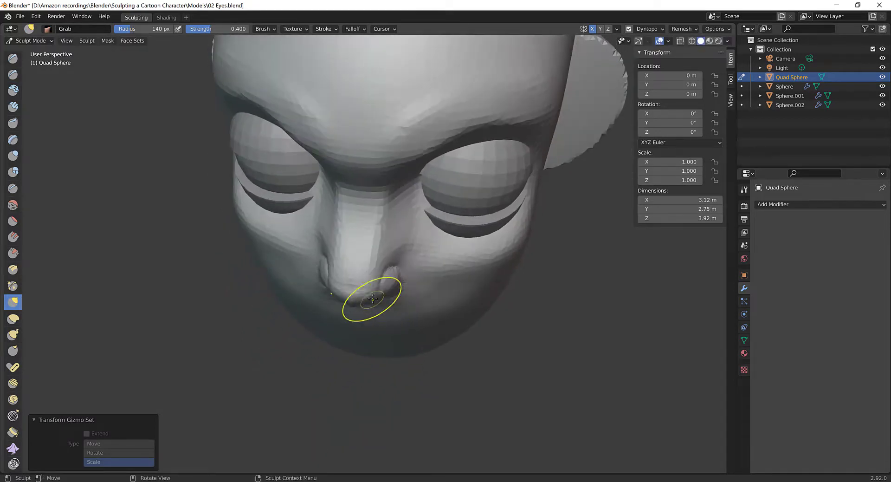
mouse_move(370, 297)
mouse_down()
mouse_move(362, 304)
mouse_move(385, 294)
mouse_up()
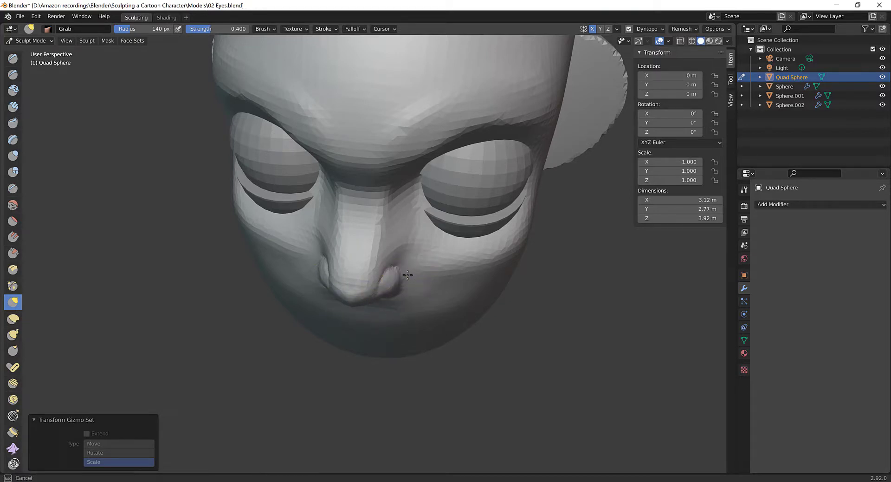
middle_drag(409, 267, 403, 266)
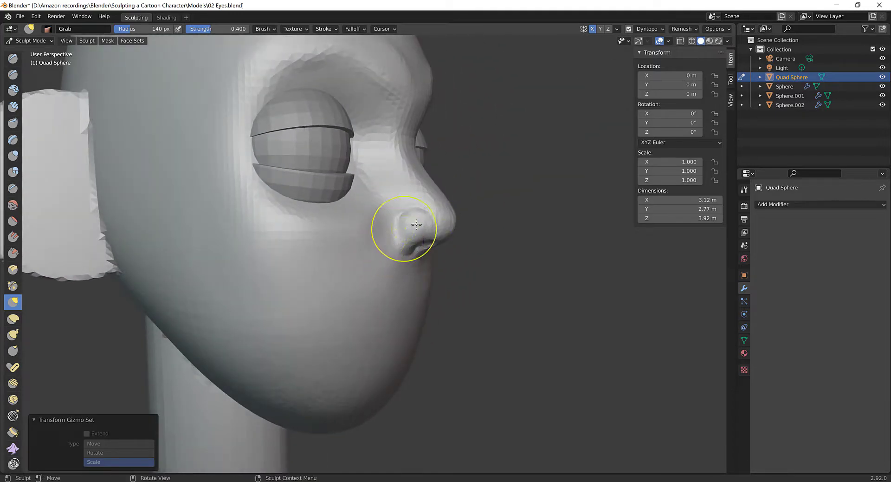
middle_drag(416, 224, 366, 278)
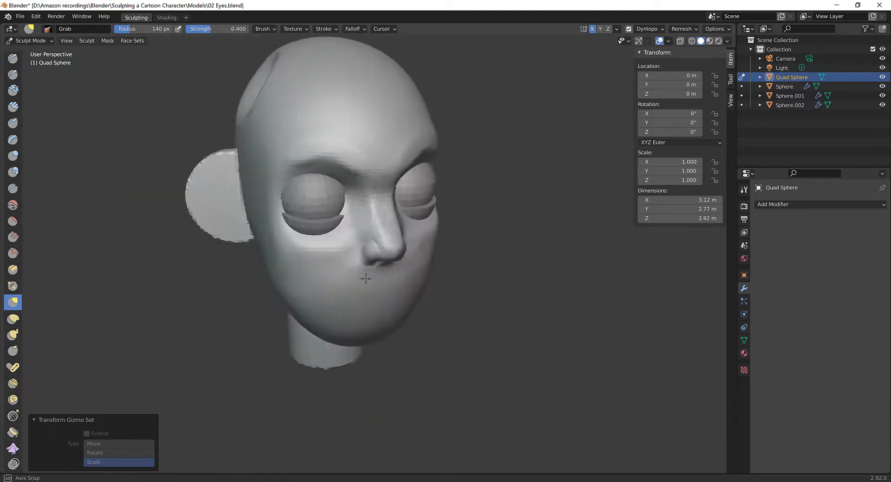
drag(374, 235, 371, 223)
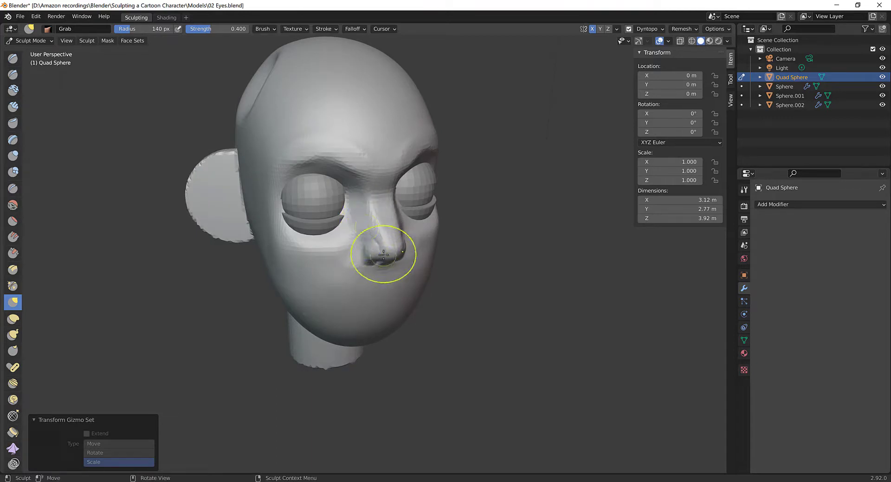
- Examine the nose, brows and sides of the skull from the front, the side and above
middle_drag(364, 275, 388, 233)
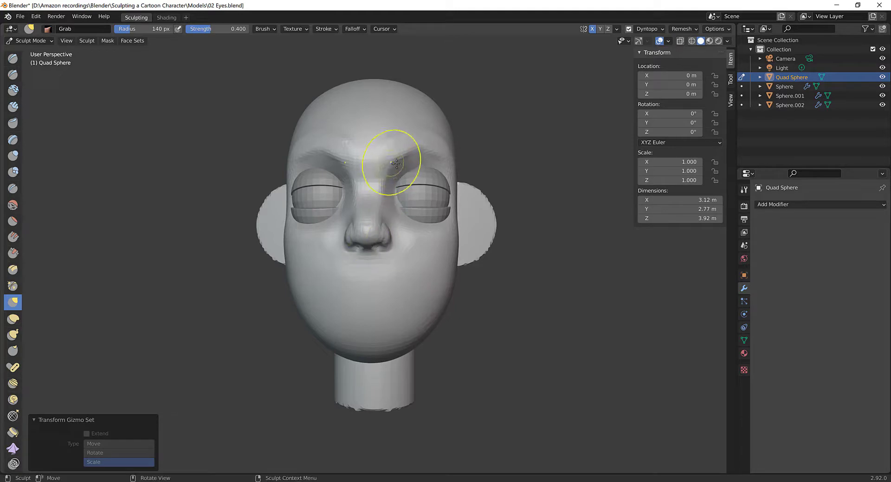
middle_drag(397, 163, 406, 256)
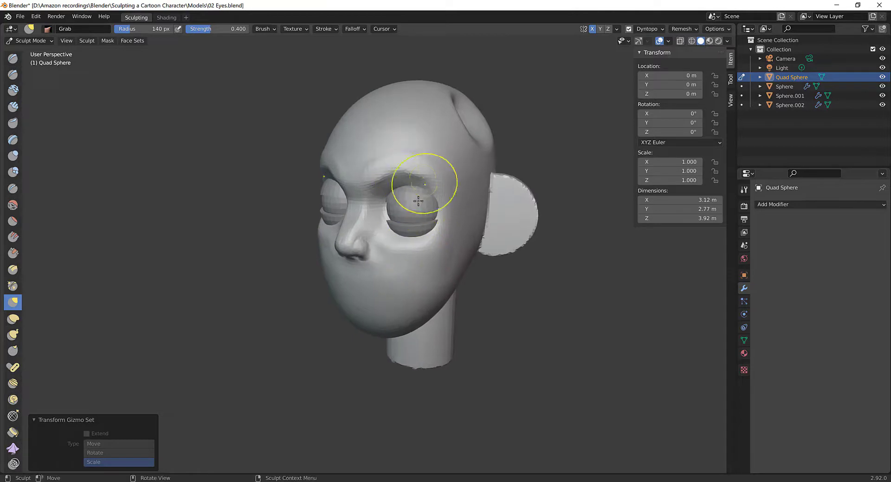
middle_drag(419, 200, 346, 193)
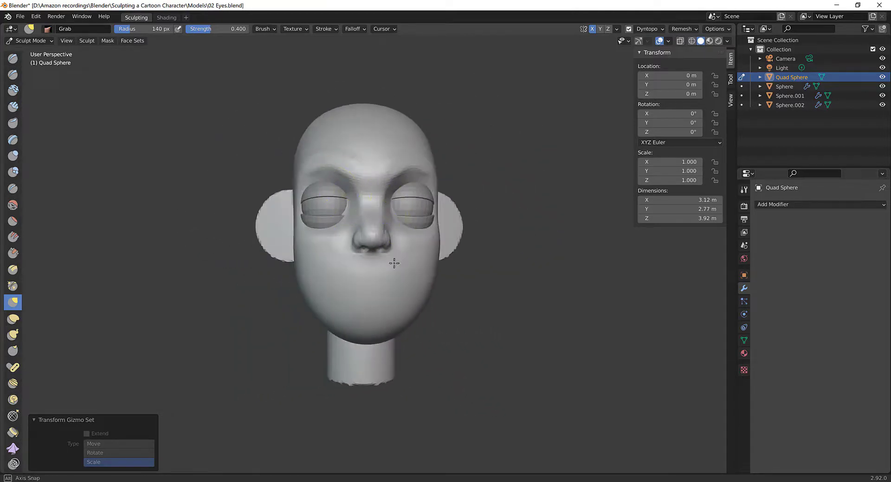
middle_drag(395, 264, 403, 218)
ctrl+middle_drag(403, 217, 309, 244)
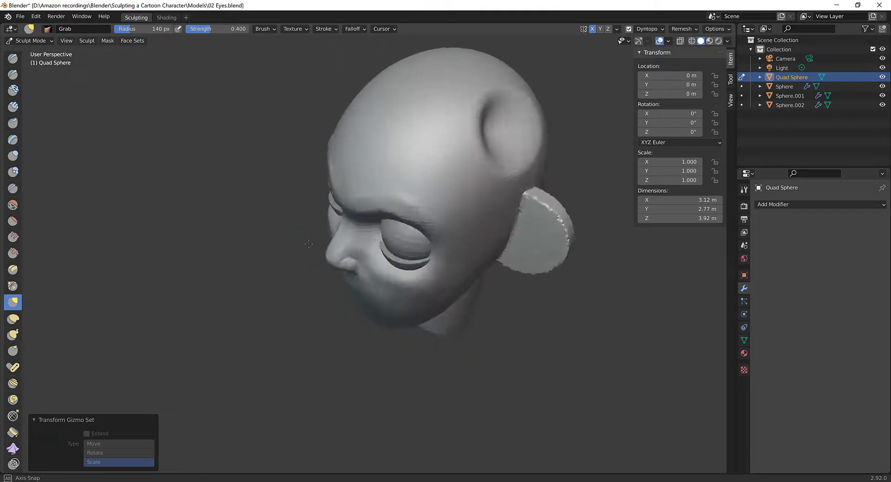
middle_drag(514, 114, 489, 156)
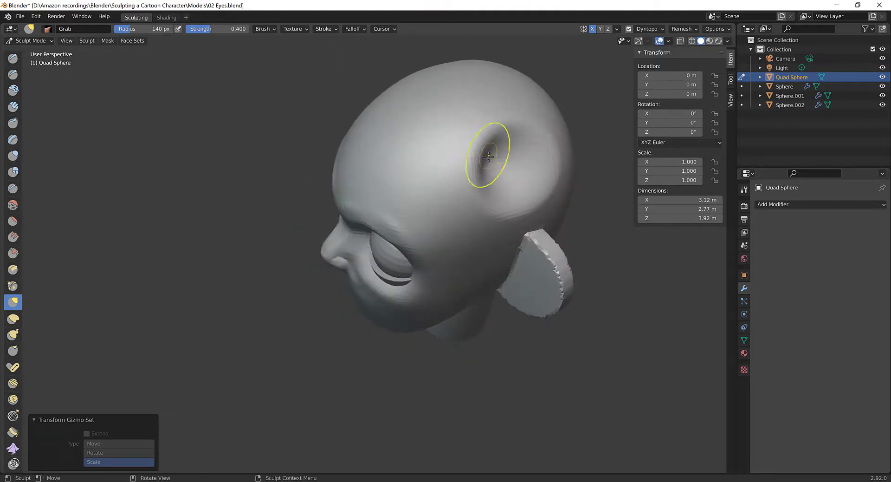
- Reshape the dented side of the skull above the ear with the Grab brush at a 310 px radius
key(f)
click(511, 169)
mouse_move(511, 169)
mouse_down()
mouse_move(517, 178)
mouse_move(514, 171)
mouse_up()
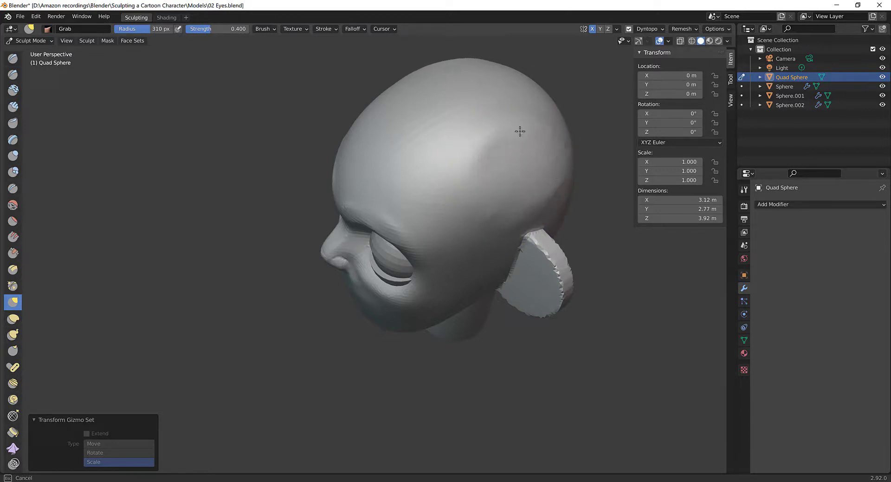
drag(520, 132, 509, 138)
mouse_move(492, 146)
middle_down()
mouse_move(476, 153)
mouse_move(475, 125)
middle_up()
- Try to reshape the temple in front of the ear with the Grab brush at a 221 px radius
key(f)
click(457, 181)
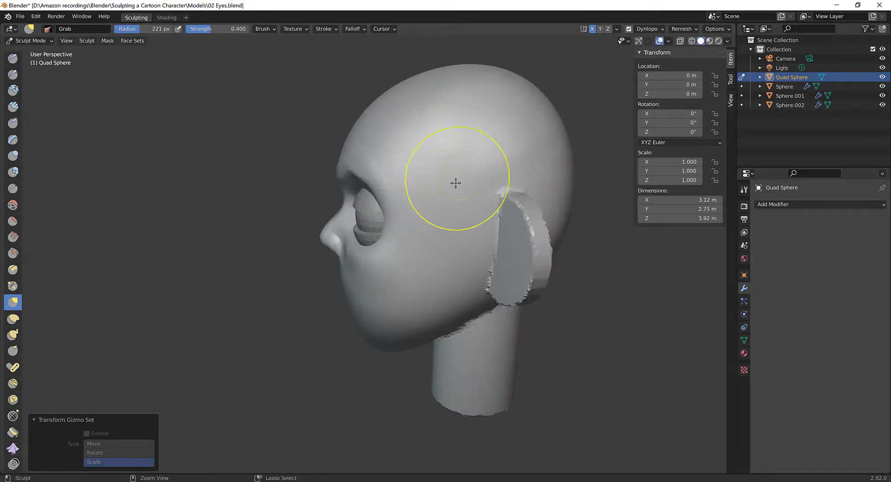
ctrl+drag(456, 182, 510, 157)
key(ctrl+z)
- Pull the back of the nostril wing toward the cheek in side view with the Grab brush at a 191 px radius
mouse_move(534, 118)
middle_down()
mouse_move(549, 108)
mouse_move(485, 179)
mouse_move(459, 116)
middle_up()
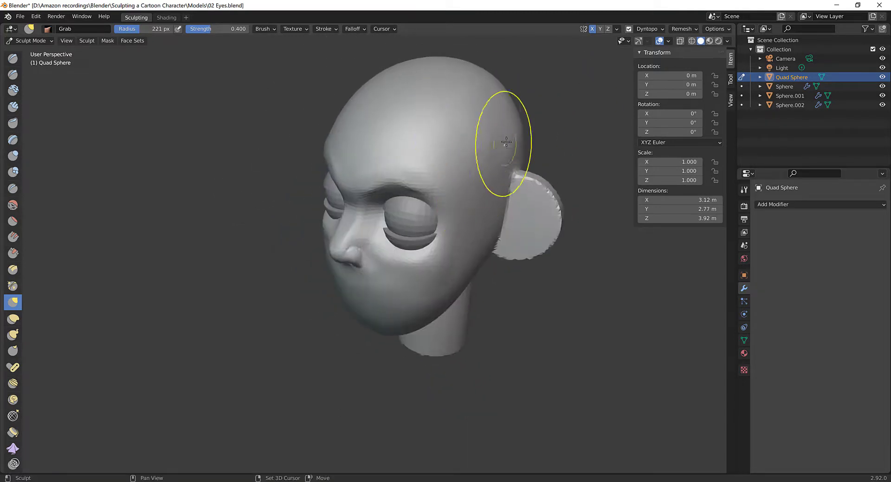
mouse_move(454, 145)
middle_down()
mouse_move(448, 200)
mouse_move(426, 204)
mouse_move(483, 200)
mouse_move(448, 263)
middle_up()
mouse_move(448, 262)
ctrl+middle_down()
mouse_move(438, 294)
mouse_move(386, 264)
mouse_move(449, 244)
mouse_move(404, 237)
ctrl+middle_up()
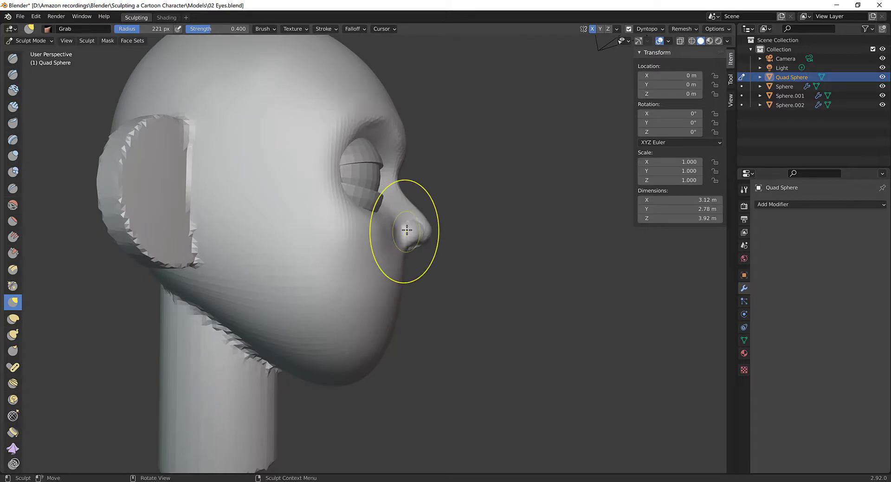
scroll(407, 229, up, 6)
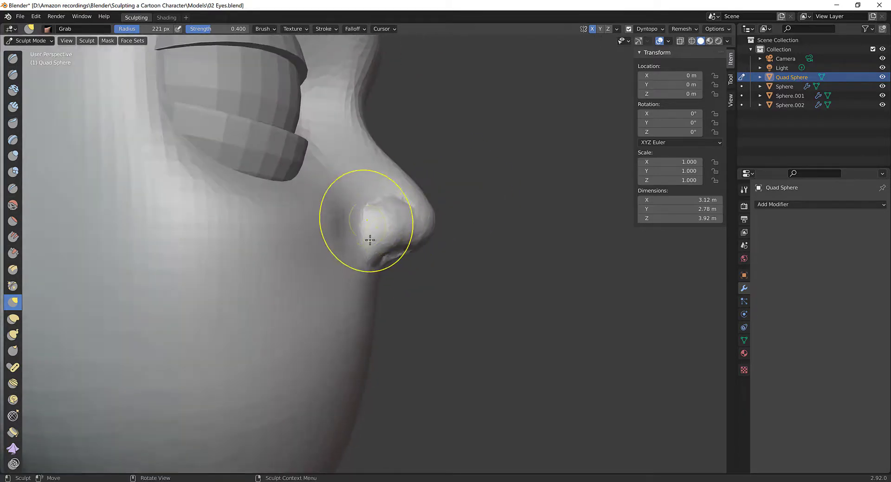
key(f)
click(366, 240)
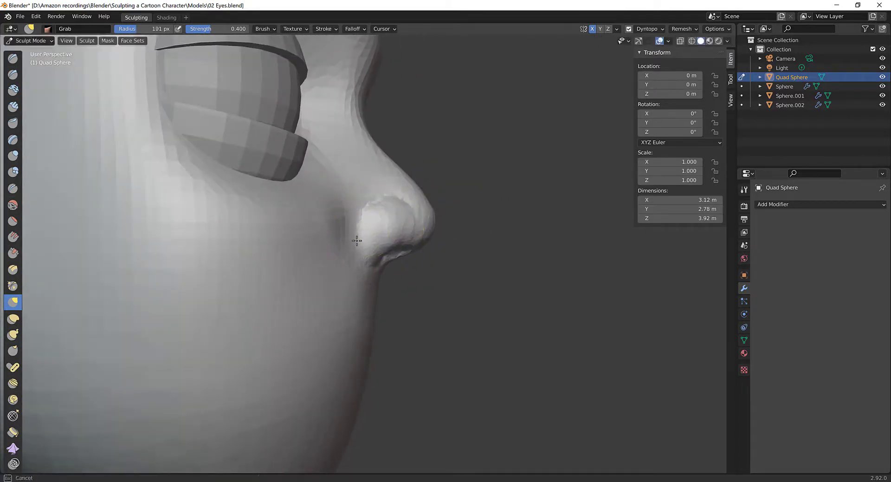
- Set the Grab brush radius to 126 px for work on the nose and check its shape from below and the front
scroll(478, 200, down, 6)
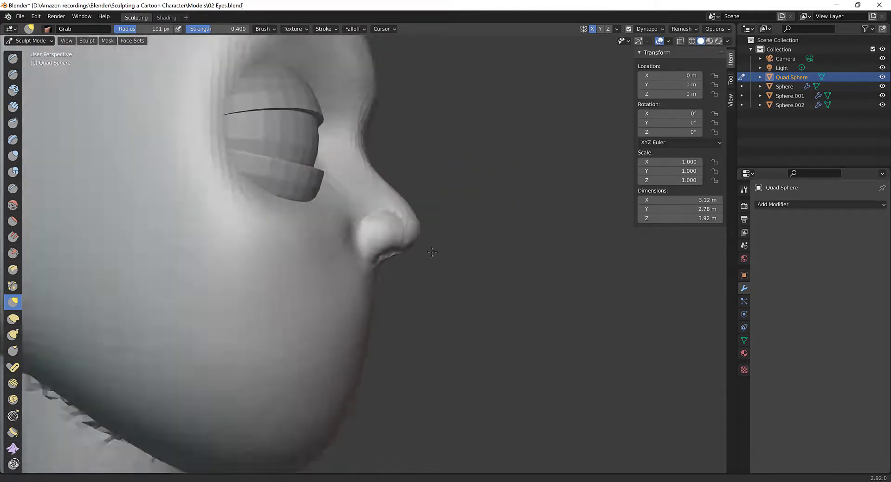
middle_drag(477, 200, 383, 253)
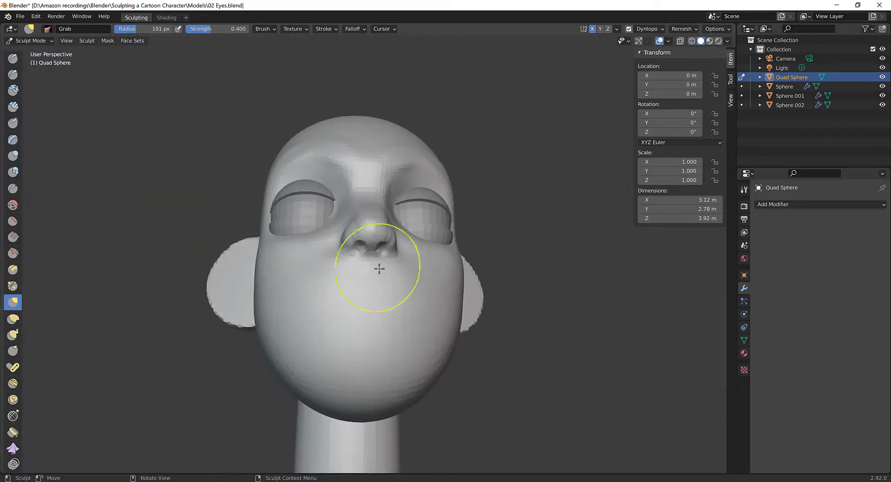
key(f)
click(370, 257)
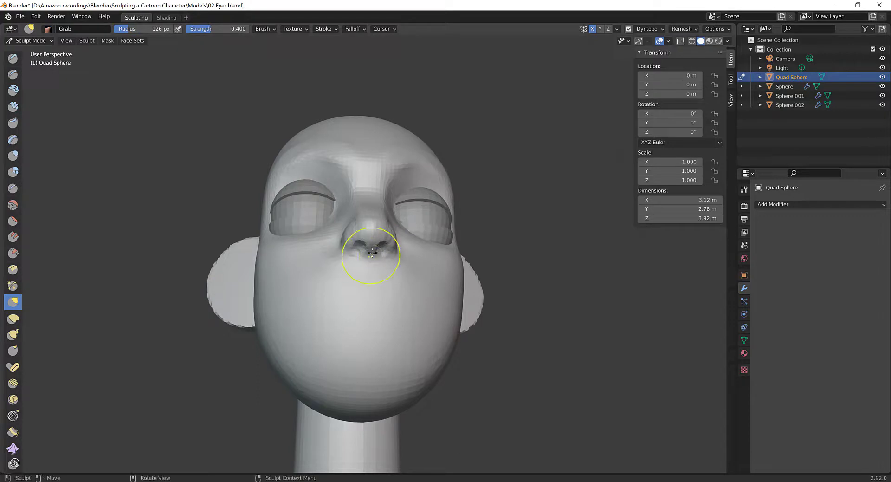
mouse_move(374, 251)
middle_down()
mouse_move(418, 251)
mouse_move(361, 244)
middle_up()
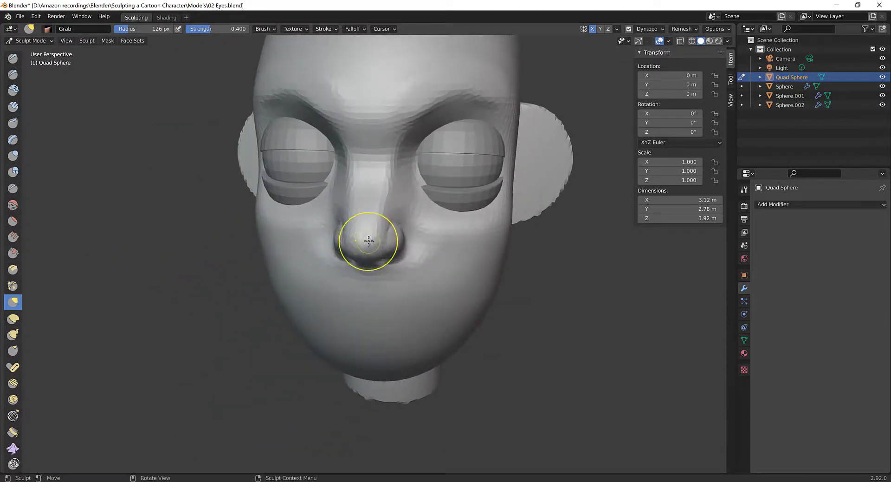